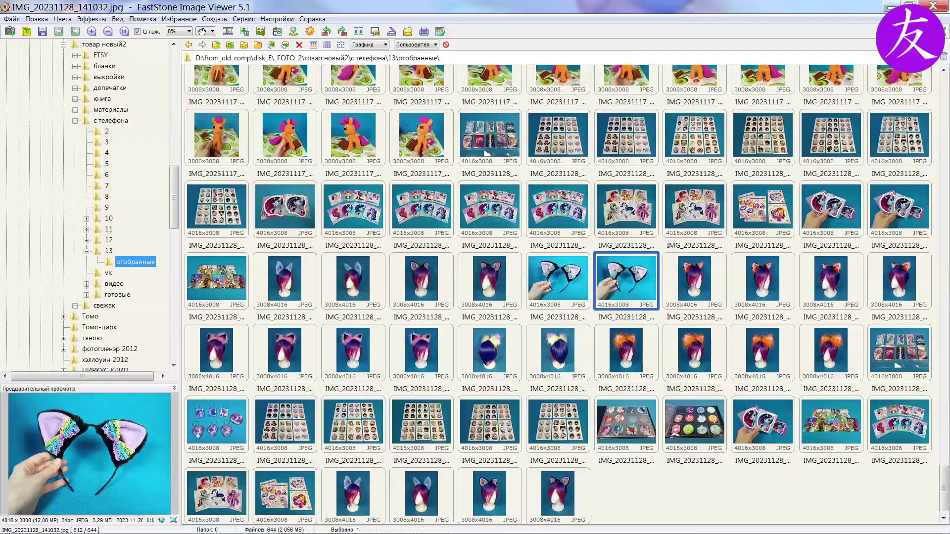
- Move photos IMG_20231128_141032, IMG_20231128_141115 and IMG_20231128_141144 to the end of the thumbnail list
{"action": "left_click", "coordinate": [563, 495]}
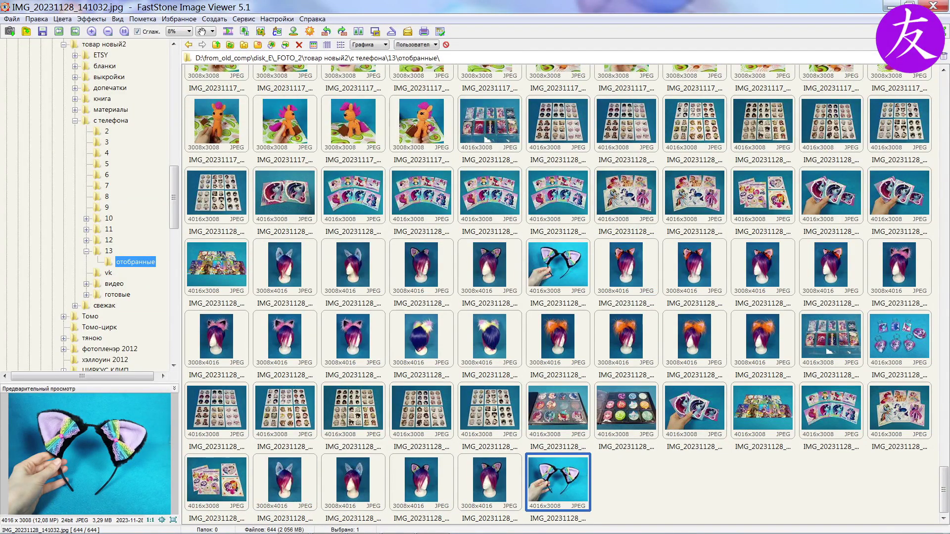
{"action": "left_click", "coordinate": [626, 267]}
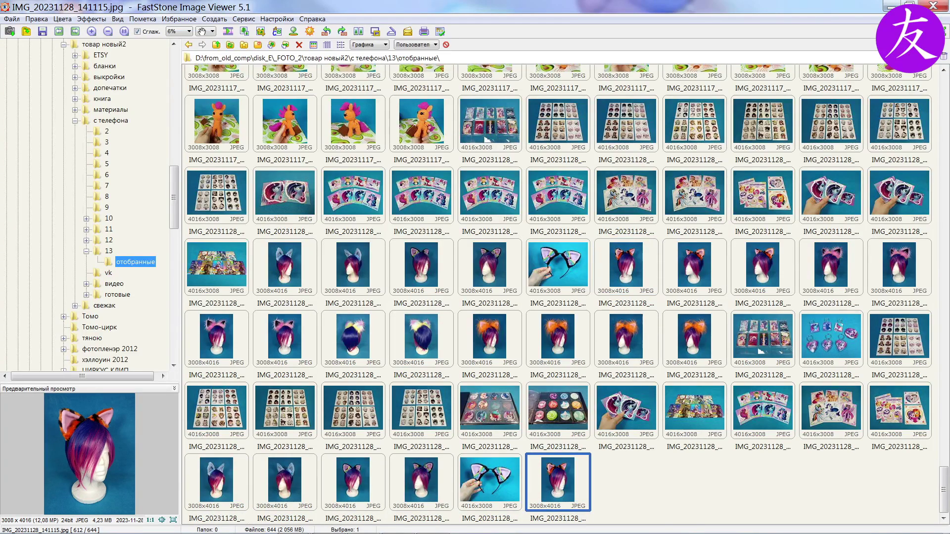
{"action": "left_click", "coordinate": [694, 267]}
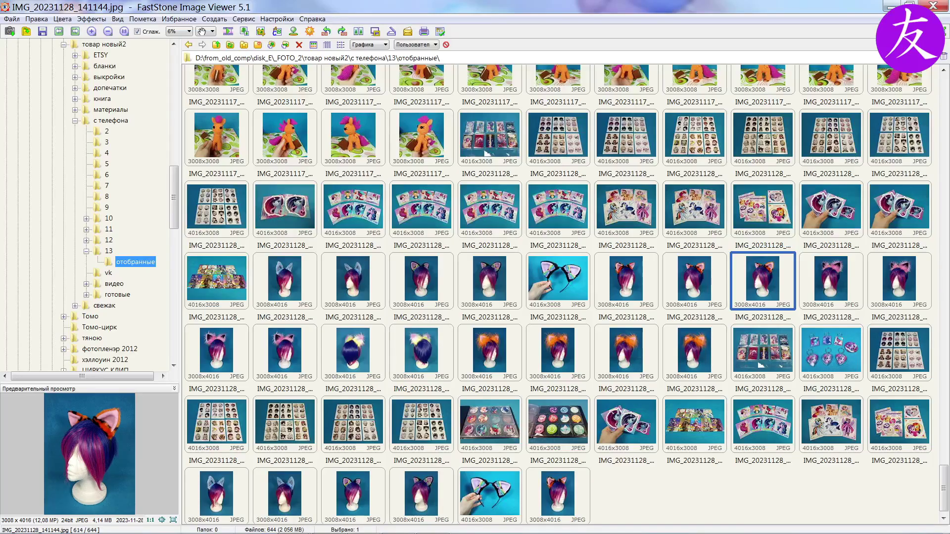
{"action": "left_click_drag", "start_coordinate": [762, 281], "coordinate": [593, 495]}
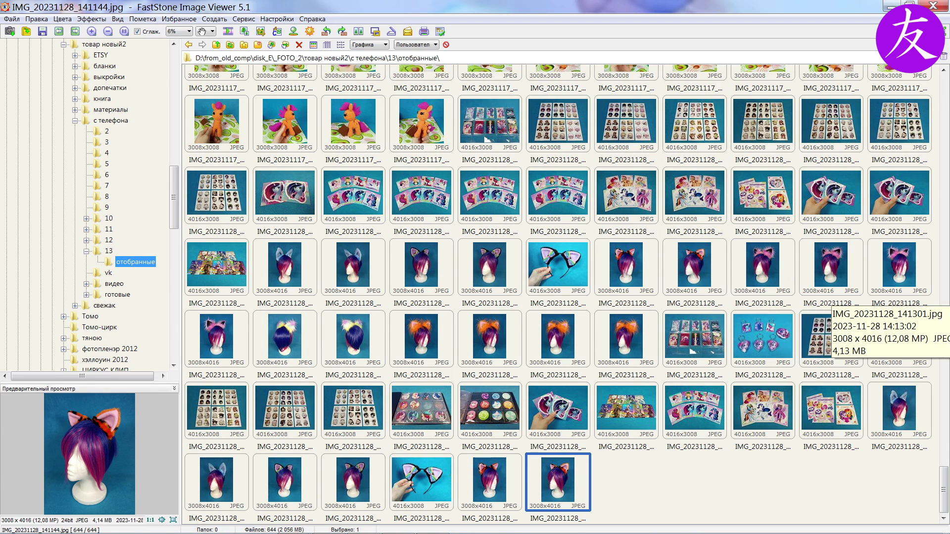
- Compare the pink fluffy-ear photos full screen and move IMG_20231128_141301 and IMG_20231128_141321 to the end of the thumbnail list
{"action": "double_click", "coordinate": [762, 267]}
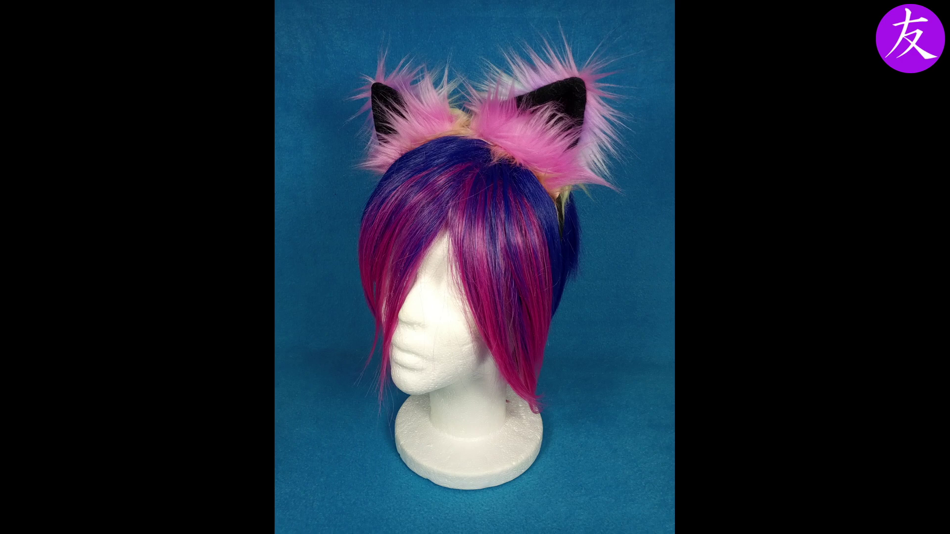
{"action": "key", "text": "Escape"}
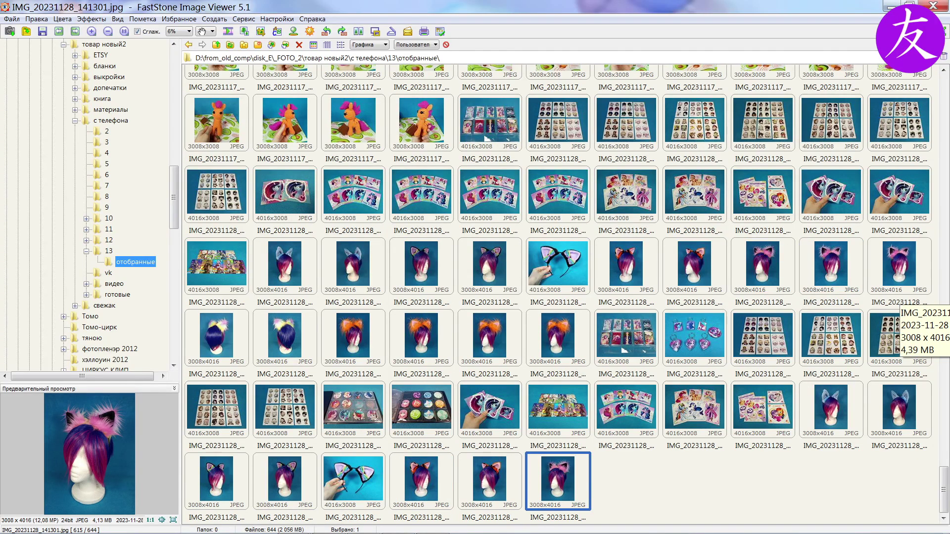
{"action": "left_click", "coordinate": [898, 296]}
{"action": "double_click", "coordinate": [831, 295]}
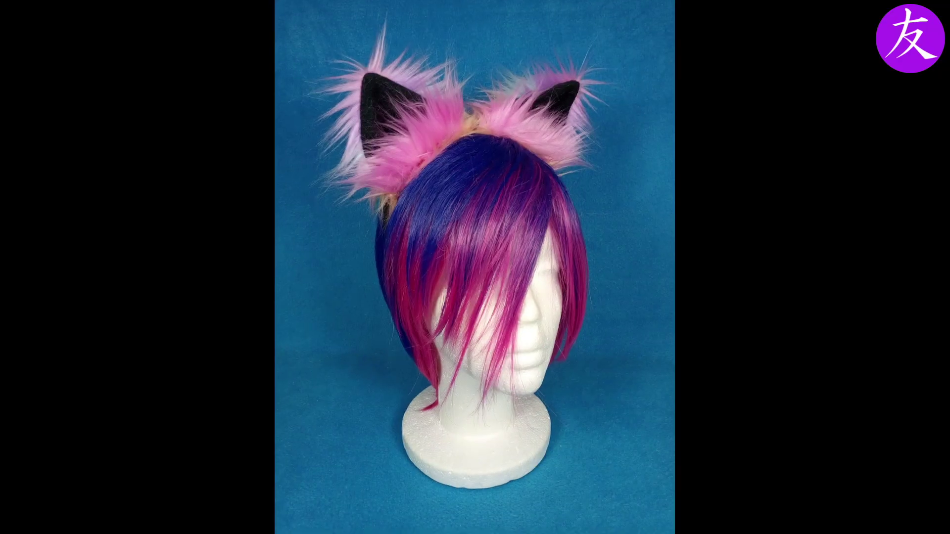
{"action": "key", "text": "Right"}
{"action": "key", "text": "Left"}
{"action": "key", "text": "Right"}
{"action": "key", "text": "Escape"}
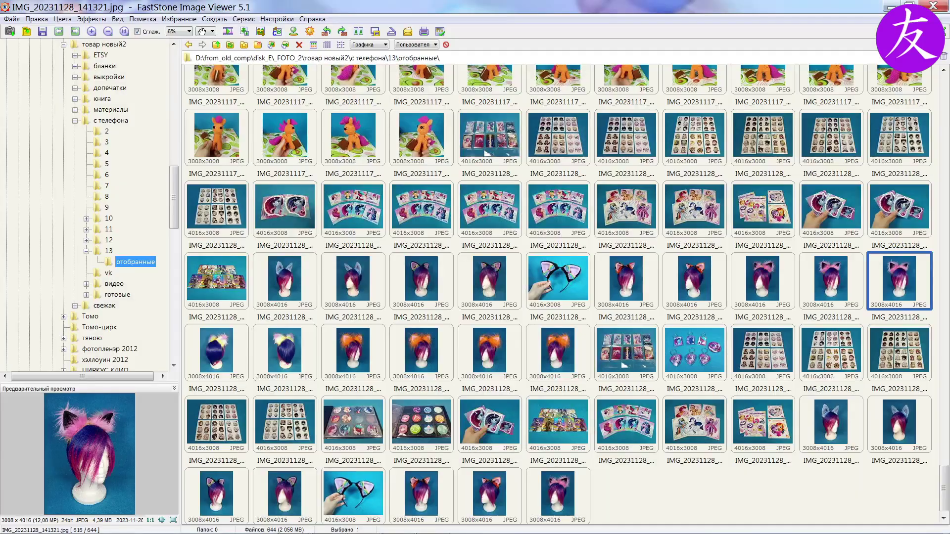
{"action": "left_click_drag", "start_coordinate": [661, 425], "coordinate": [592, 494]}
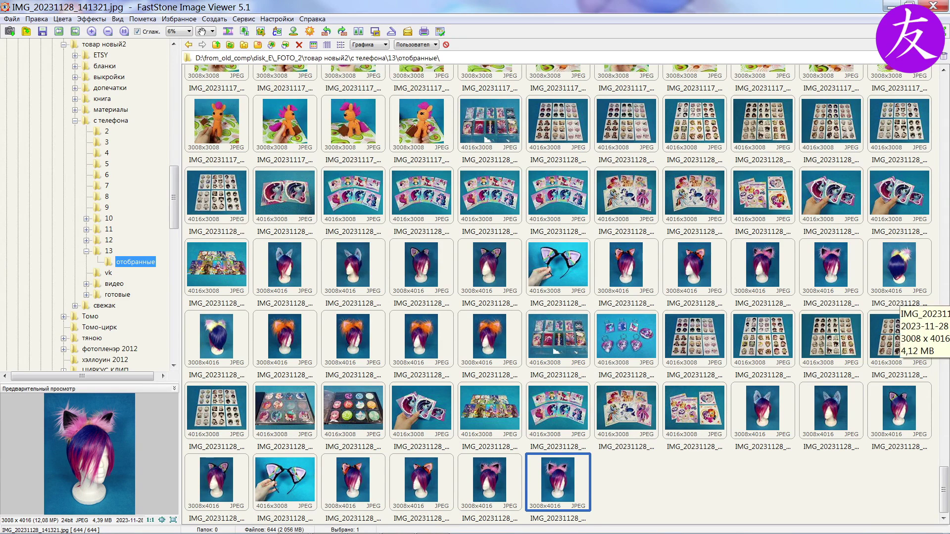
- Compare the two rear-view photos of the pastel fluffy ears full screen, along with the front-view photos at the list's end
{"action": "double_click", "coordinate": [899, 268]}
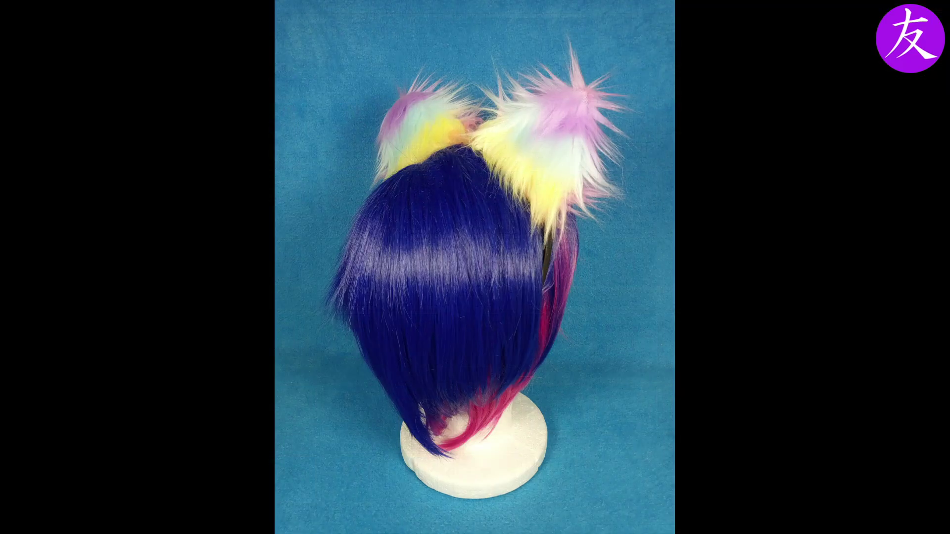
{"action": "key", "text": "Right"}
{"action": "key", "text": "Left"}
{"action": "key", "text": "Right"}
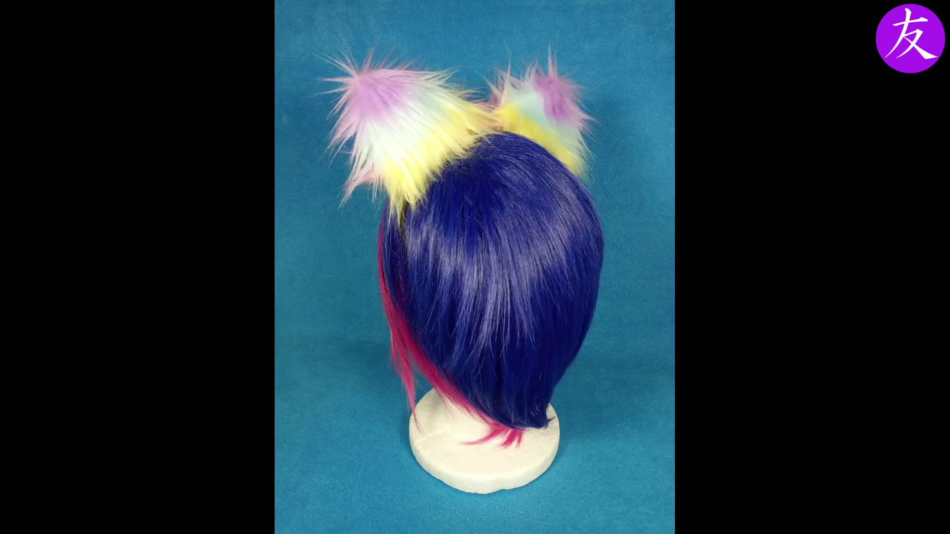
{"action": "key", "text": "Right"}
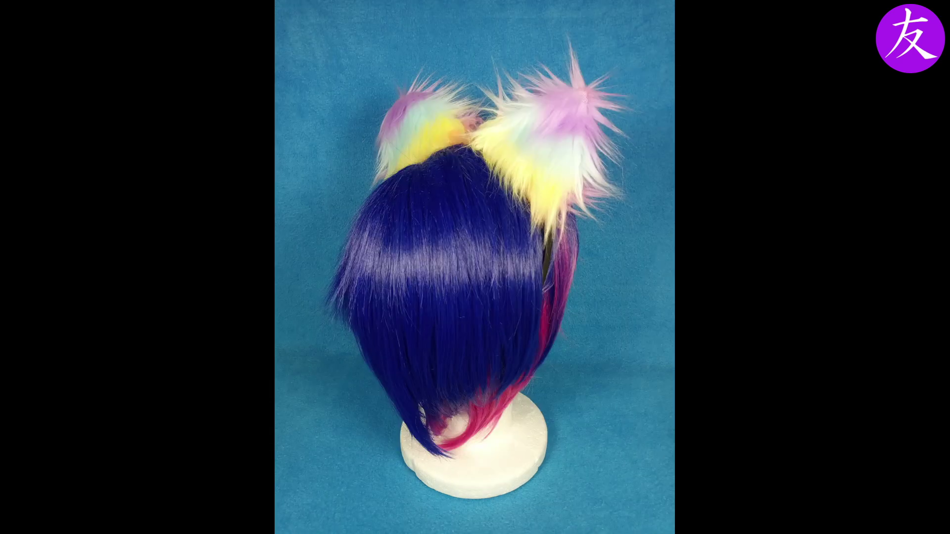
{"action": "key", "text": "Escape"}
{"action": "double_click", "coordinate": [486, 494]}
{"action": "key", "text": "Right"}
{"action": "key", "text": "Right"}
{"action": "key", "text": "Right"}
{"action": "key", "text": "Right"}
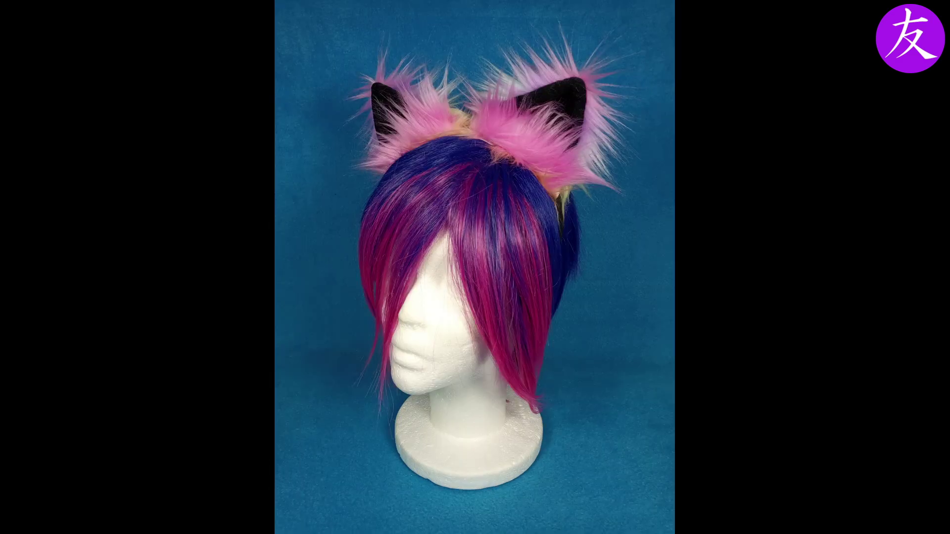
{"action": "key", "text": "Escape"}
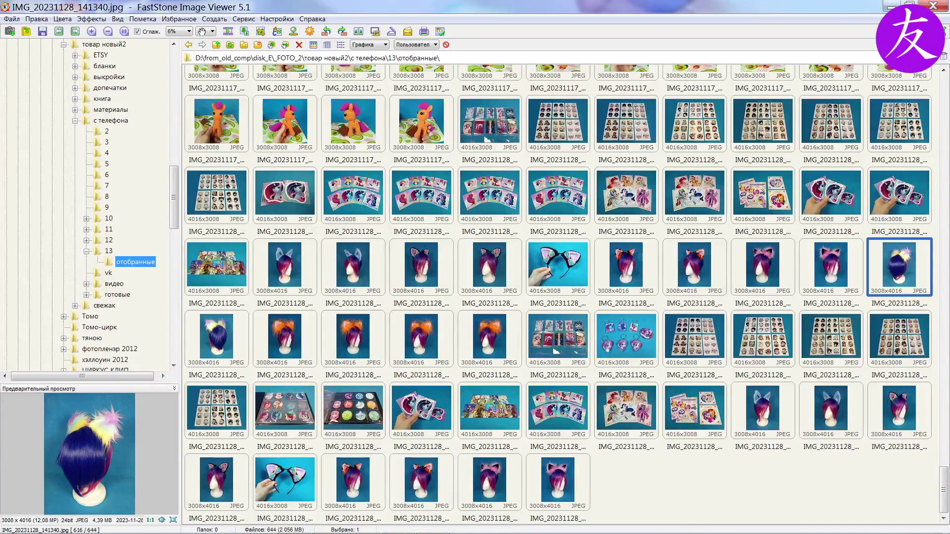
- Flip repeatedly between the rear-view pastel ear photos full screen, checking them against front view IMG_20231128_141301
{"action": "key", "text": "Return"}
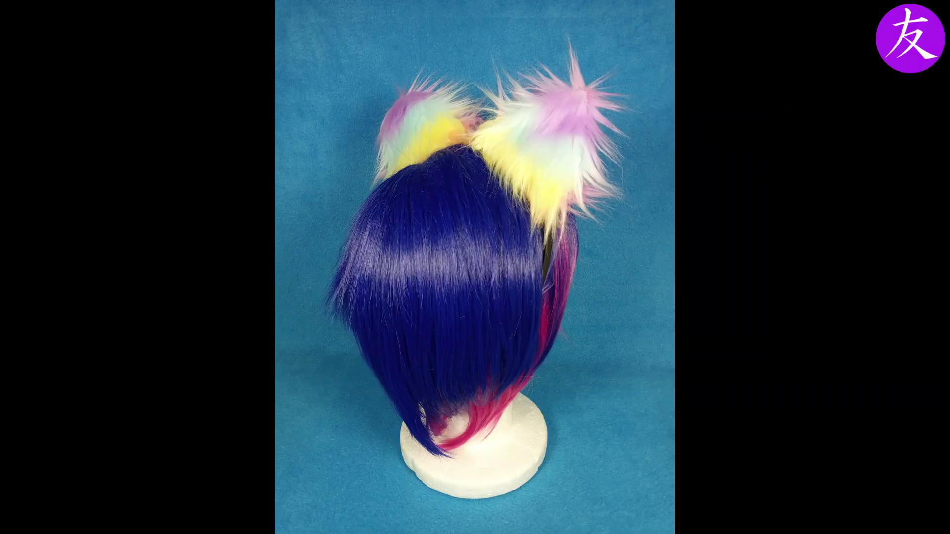
{"action": "key", "text": "Right"}
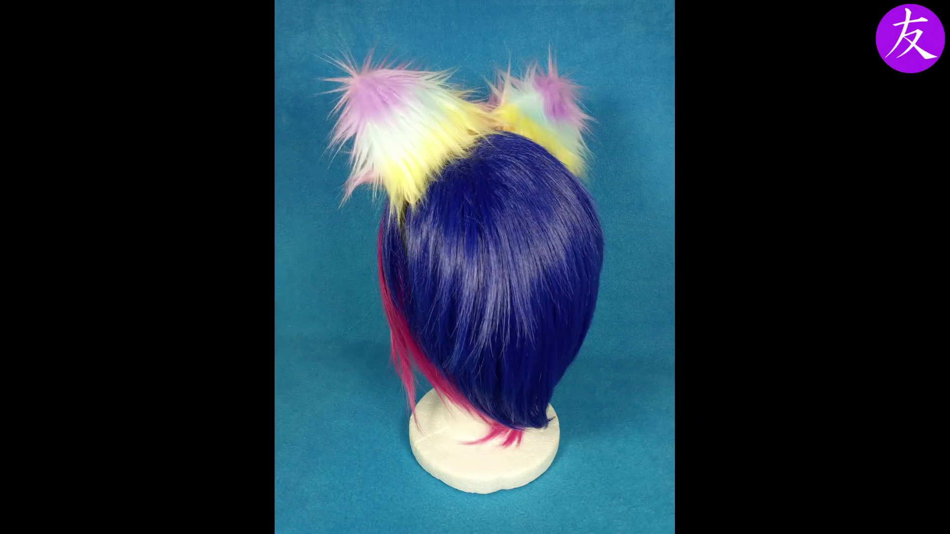
{"action": "key", "text": "Right"}
{"action": "key", "text": "Right"}
{"action": "key", "text": "Right"}
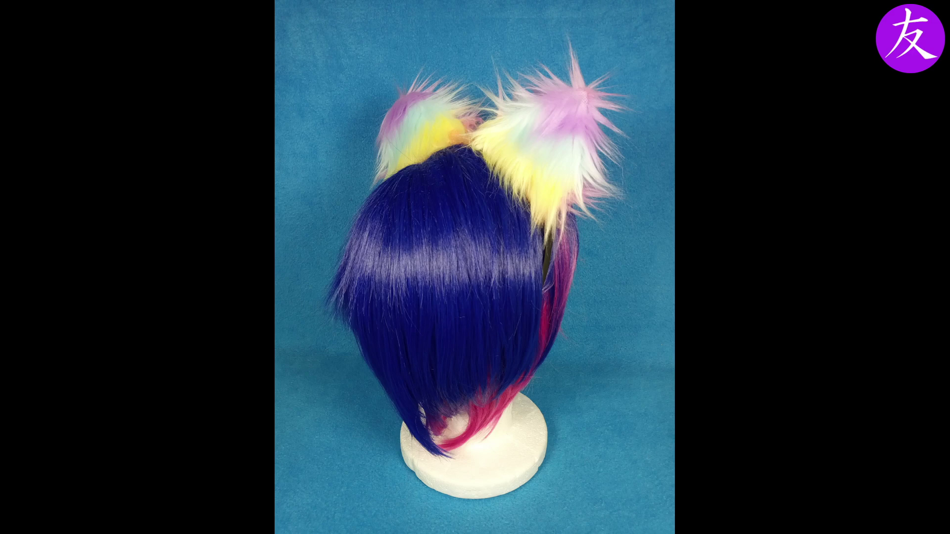
{"action": "key", "text": "Right"}
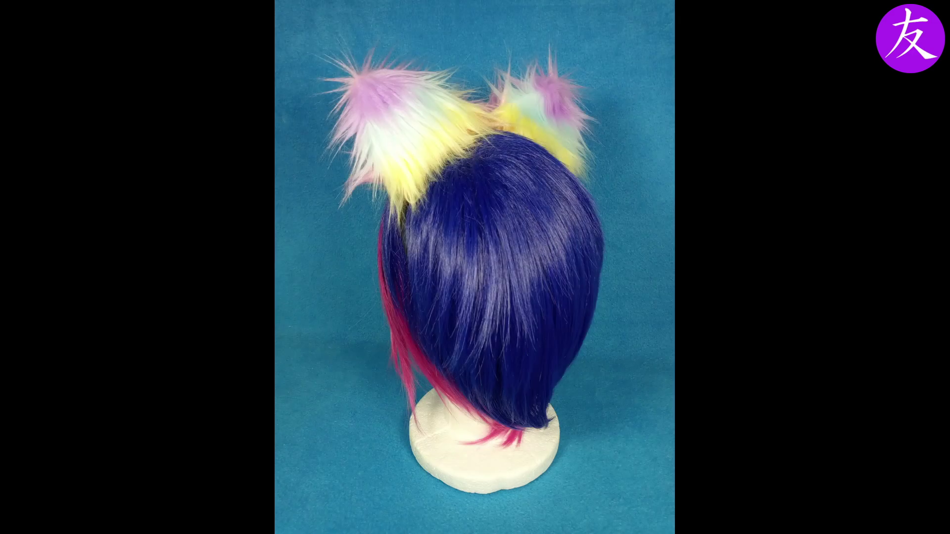
{"action": "key", "text": "Right"}
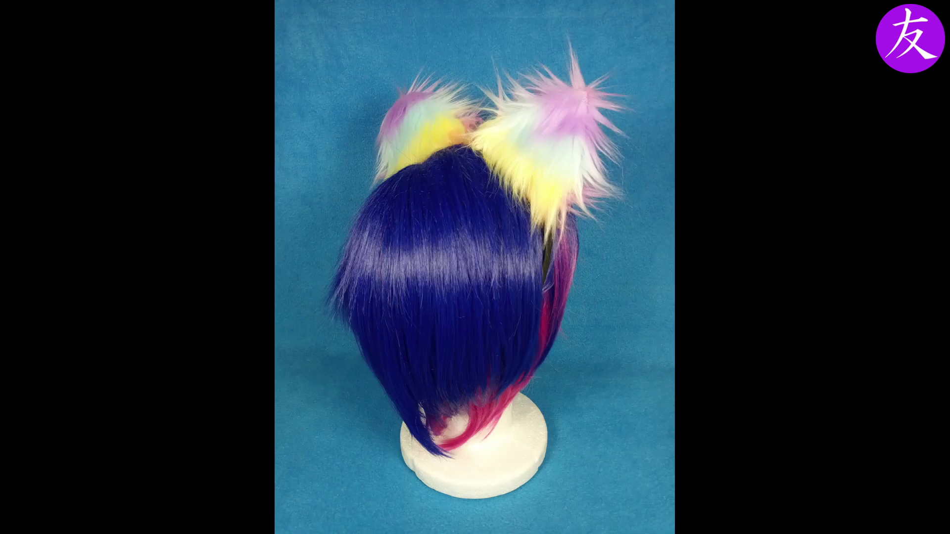
{"action": "key", "text": "Right"}
{"action": "key", "text": "Right"}
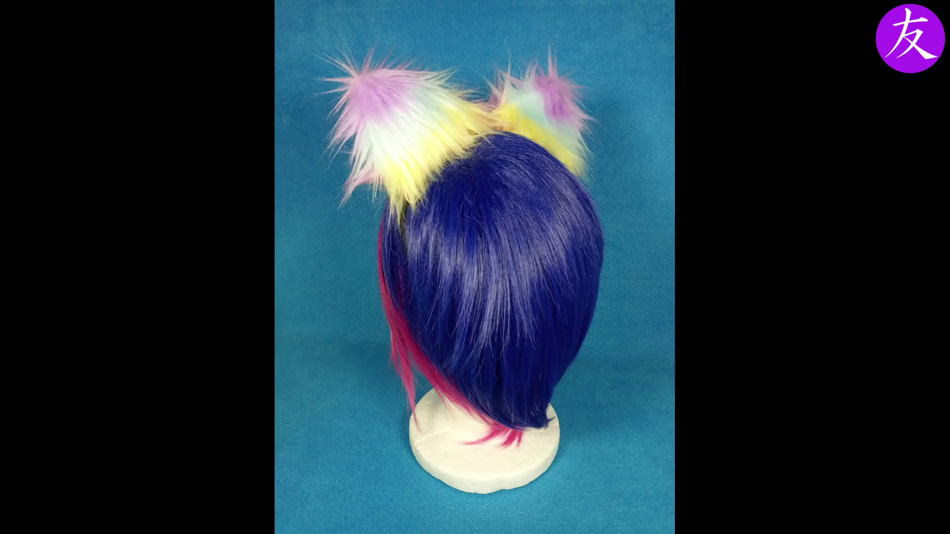
{"action": "key", "text": "Escape"}
{"action": "double_click", "coordinate": [490, 495]}
{"action": "key", "text": "Right"}
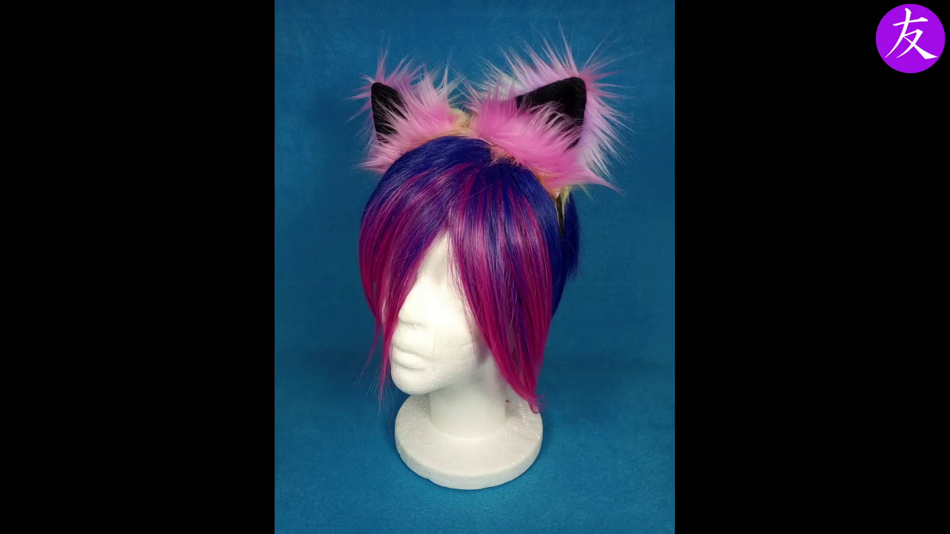
{"action": "key", "text": "Escape"}
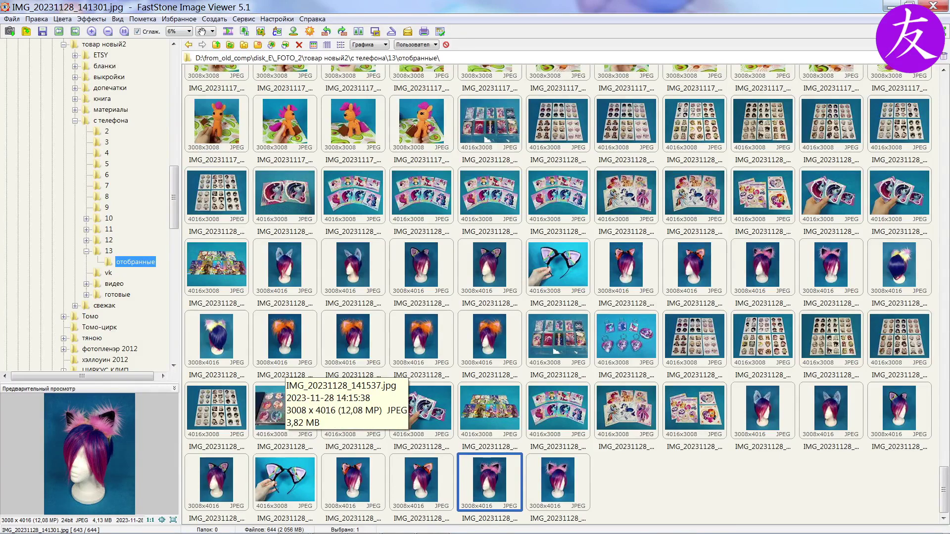
- Inspect the orange fluffy-ear photos full screen and move IMG_20231128_141538 and IMG_20231128_141621 to the end of the thumbnail list
{"action": "left_click", "coordinate": [285, 366]}
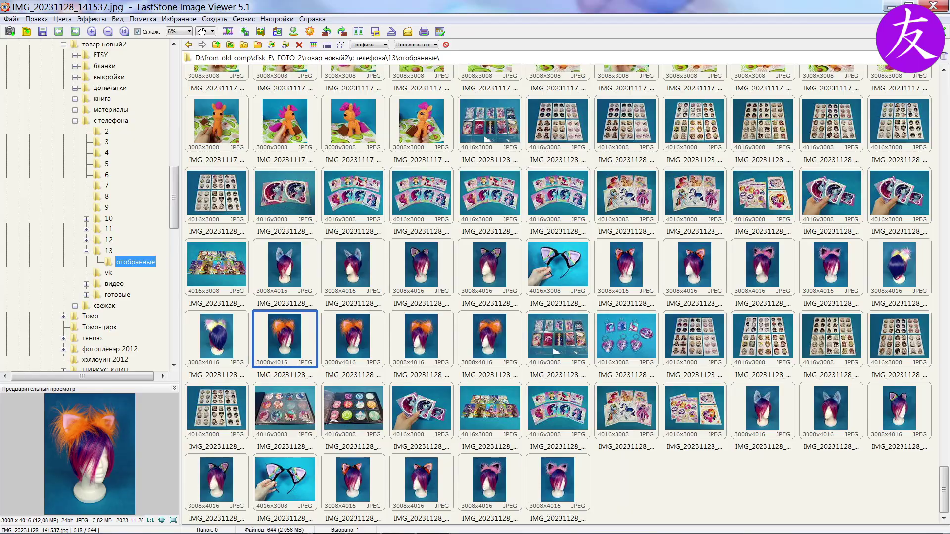
{"action": "key", "text": "Return"}
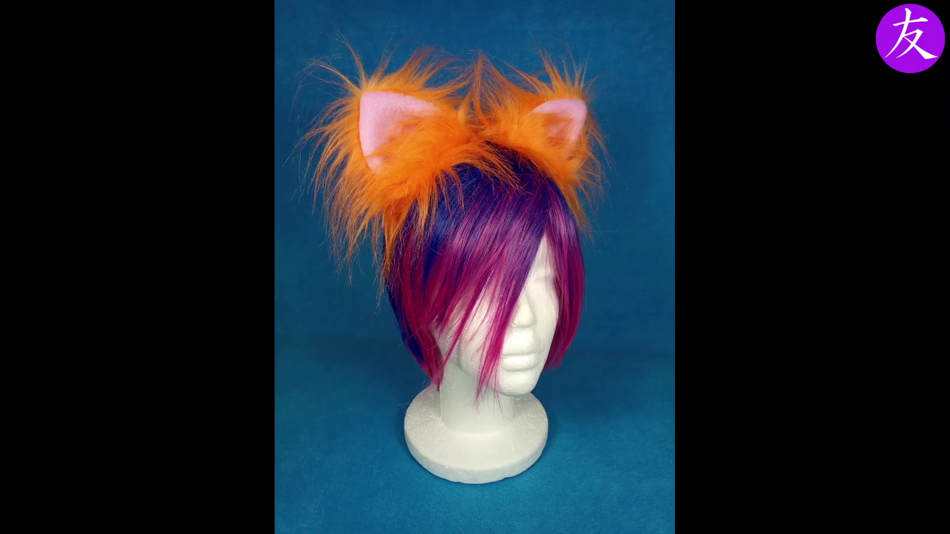
{"action": "key", "text": "Escape"}
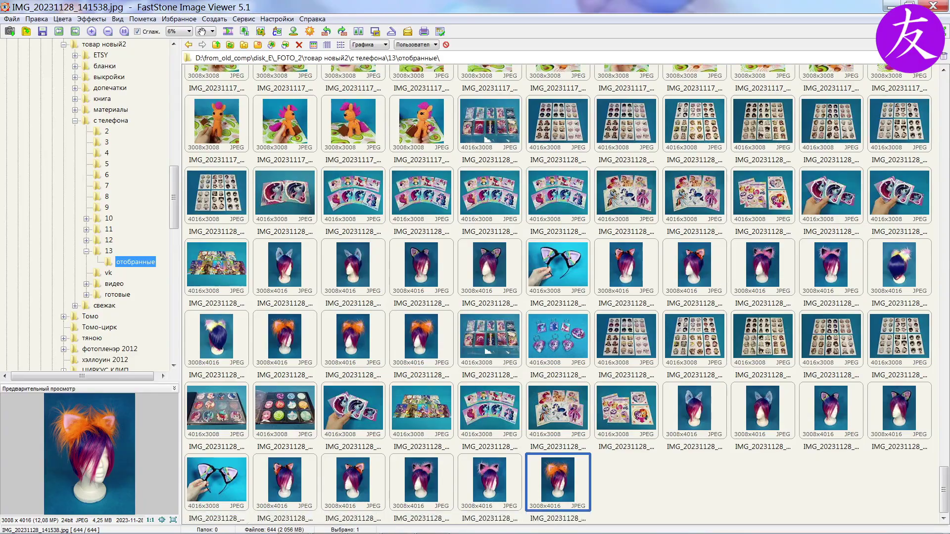
{"action": "double_click", "coordinate": [353, 339]}
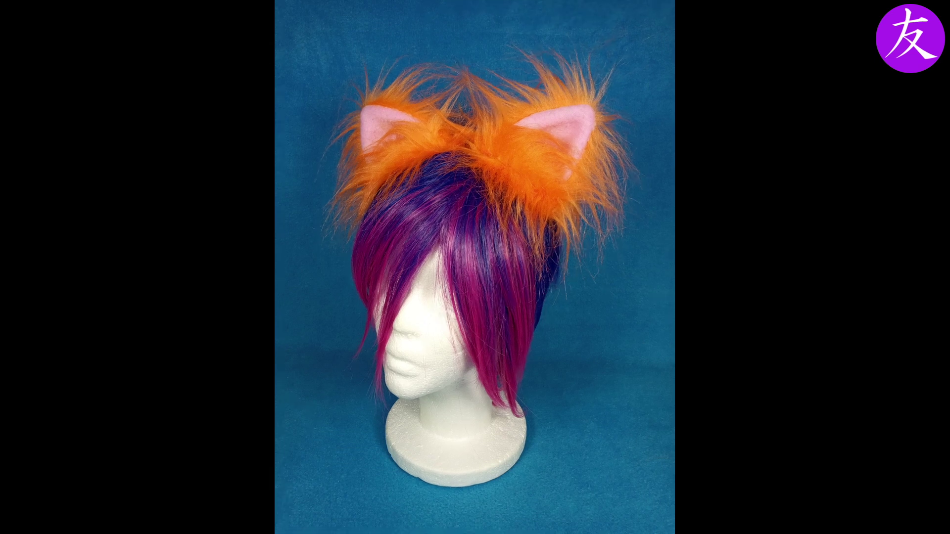
{"action": "key", "text": "Escape"}
{"action": "left_click_drag", "start_coordinate": [421, 352], "coordinate": [592, 495]}
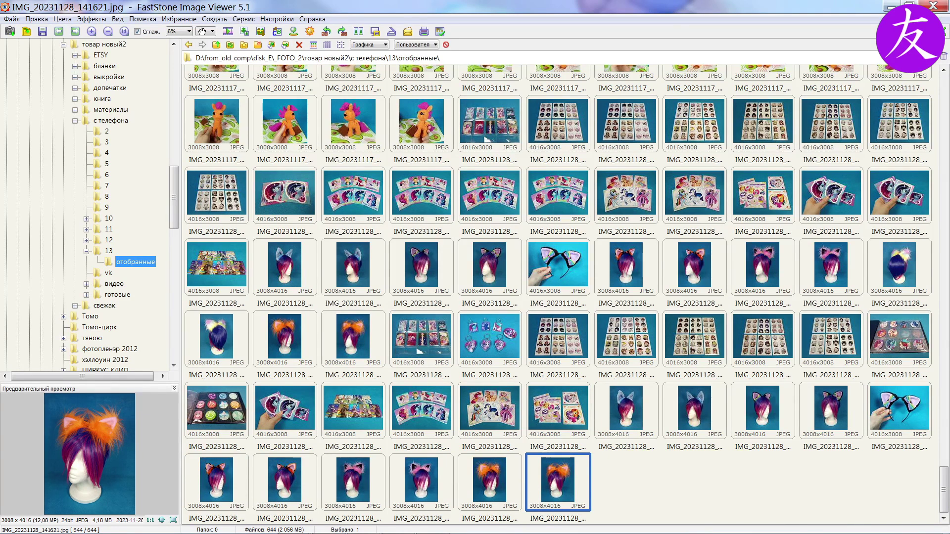
- Switch to Photoshop and resize the sticker-sheet photo IMG_20231128_122640.jpg to a width of 1001 pixels
{"action": "scroll", "coordinate": [558, 291], "scroll_direction": "down", "scroll_amount": 1}
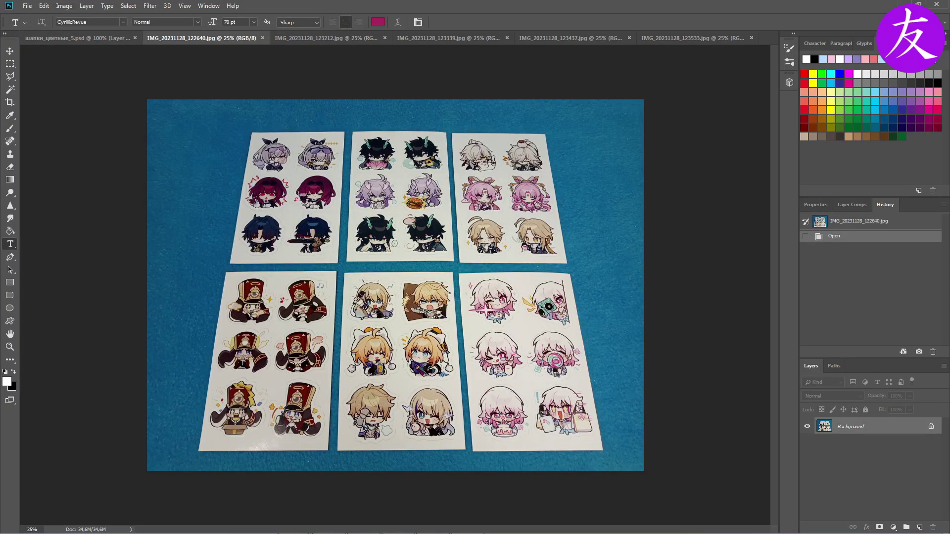
{"action": "left_click", "coordinate": [64, 6]}
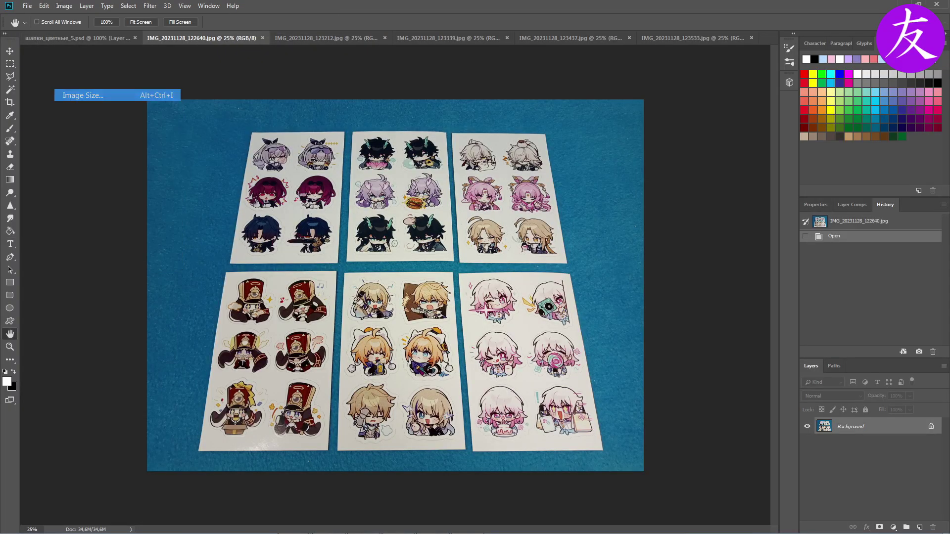
{"action": "left_click", "coordinate": [117, 94]}
{"action": "type", "text": "10001"}
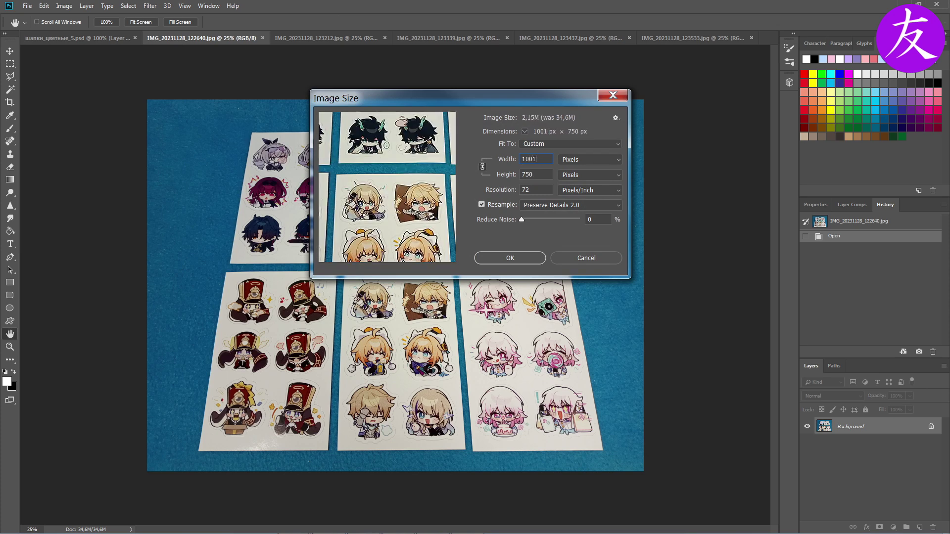
{"action": "key", "text": "Return"}
- Copy the entire resized sticker photo and paste it as a new layer into шапки_цветные_5.psd
{"action": "key", "text": "t"}
{"action": "key", "text": "ctrl+a"}
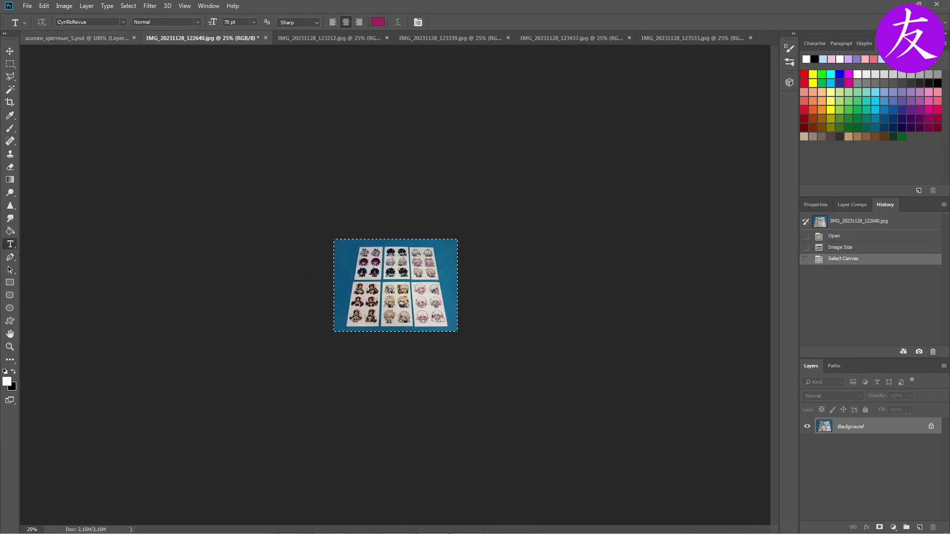
{"action": "left_click", "coordinate": [79, 37]}
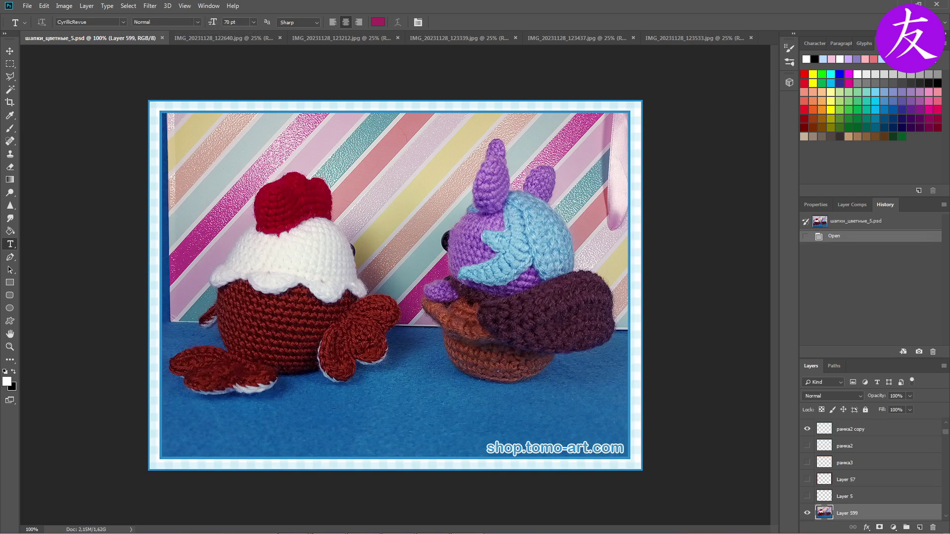
{"action": "key", "text": "ctrl+v"}
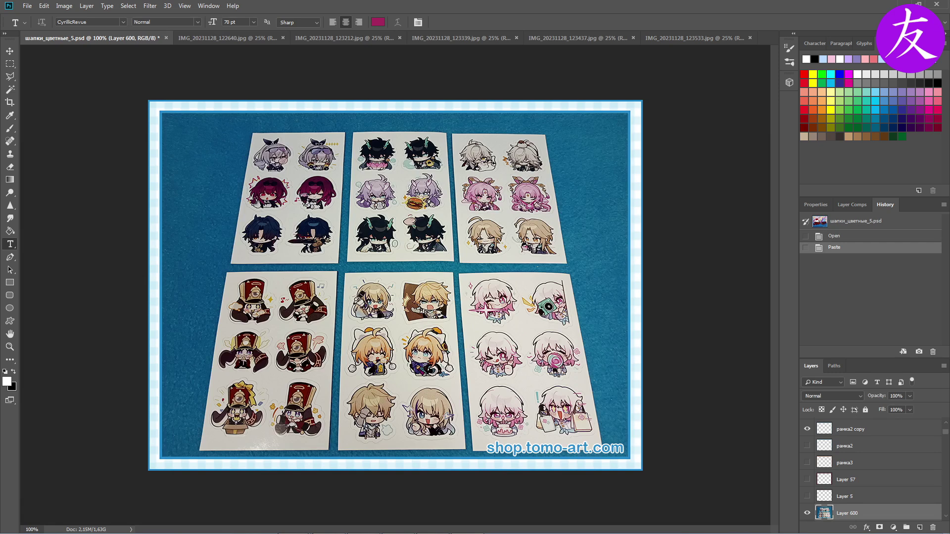
- Nudge the pasted sticker photo layer slightly upward within the checkered frame using the Move tool
{"action": "key", "text": "v"}
{"action": "key", "text": "Up"}
{"action": "key", "text": "Up"}
{"action": "key", "text": "Up"}
{"action": "key", "text": "Up"}
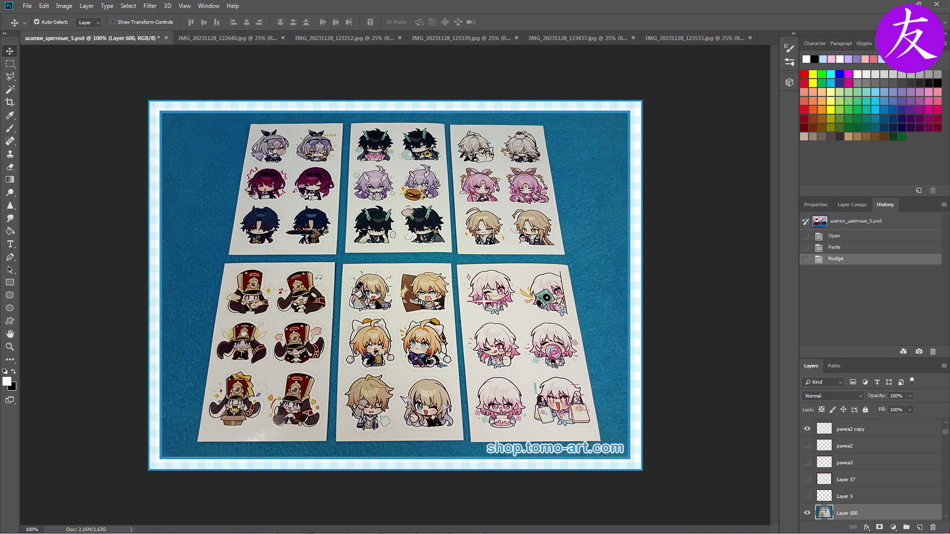
- Apply Auto Contrast to the pasted sticker photo on Layer 600 and set its midtones' blue level to 40 with Color Balance
{"action": "left_click", "coordinate": [64, 5]}
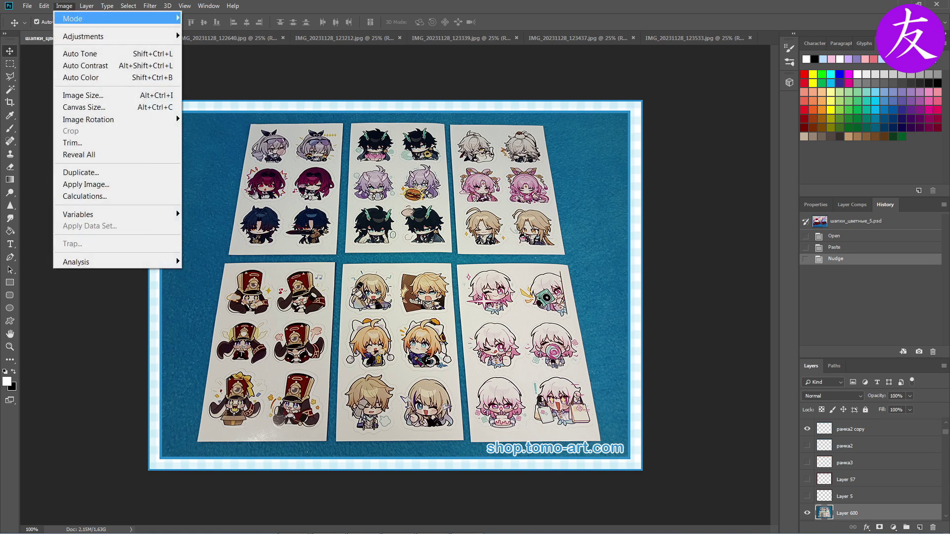
{"action": "left_click", "coordinate": [86, 65]}
{"action": "key", "text": "ctrl+b"}
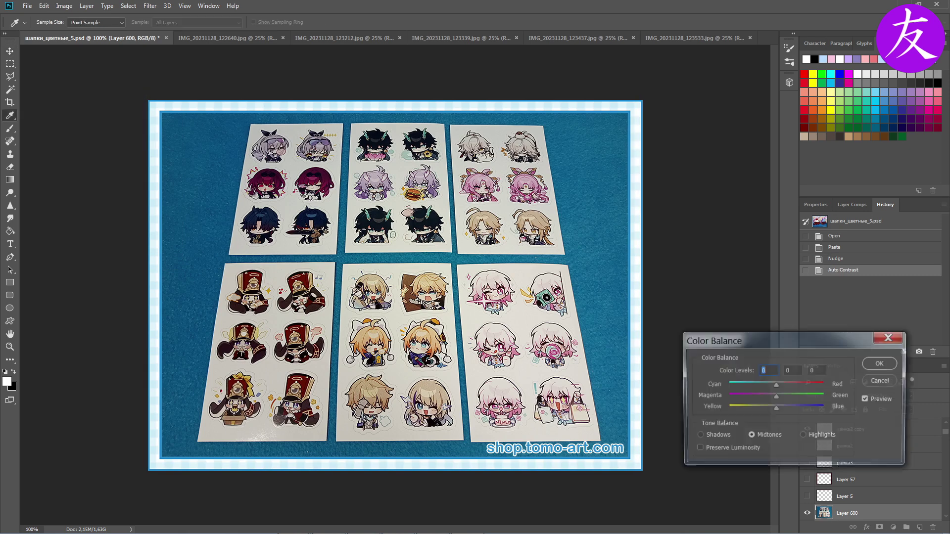
{"action": "key", "text": "Tab"}
{"action": "key", "text": "Tab"}
{"action": "type", "text": "20"}
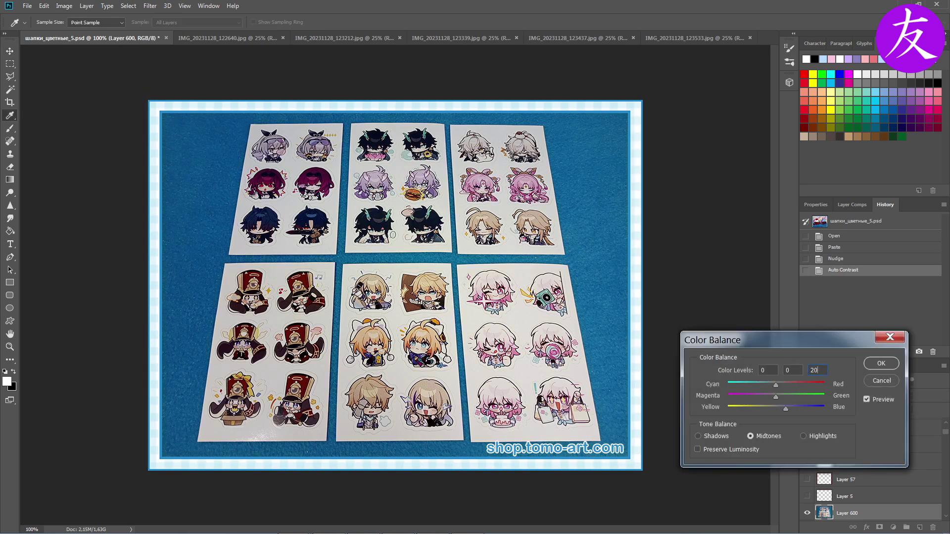
{"action": "key", "text": "BackSpace"}
{"action": "key", "text": "BackSpace"}
{"action": "type", "text": "40"}
- Raise the blue level of the photo's highlights and apply the Color Balance adjustment
{"action": "left_click", "coordinate": [803, 436]}
{"action": "double_click", "coordinate": [813, 370]}
{"action": "key", "text": "shift+Up"}
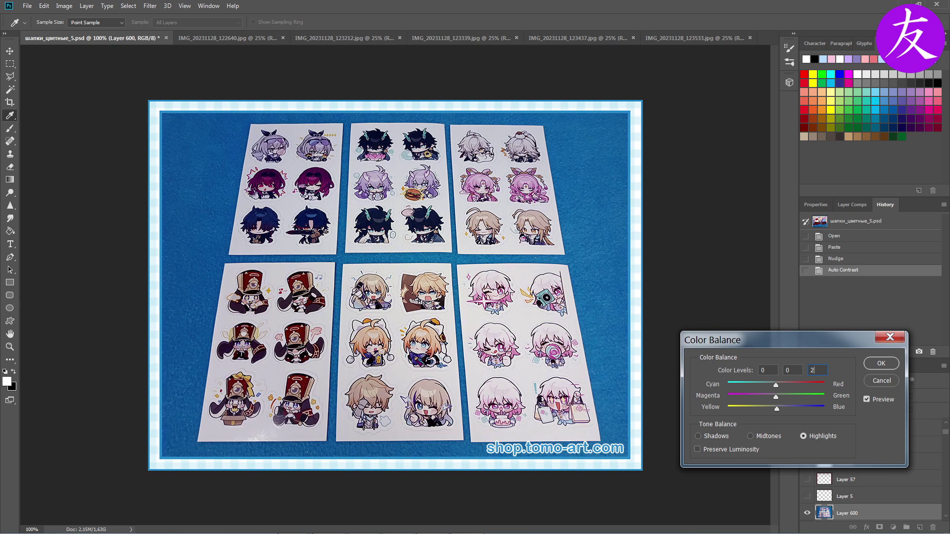
{"action": "key", "text": "Return"}
{"action": "key", "text": "v"}
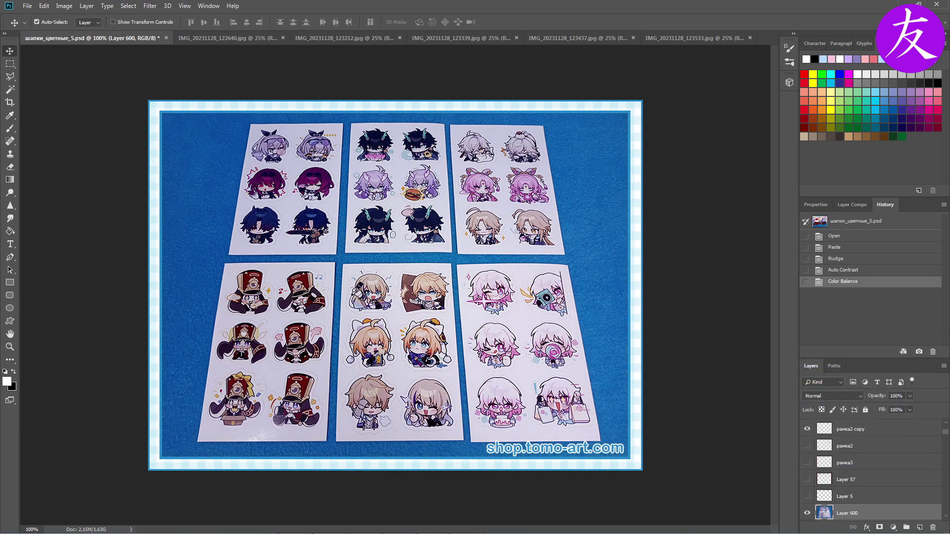
- Adjust the sticker photo with Brightness/Contrast, setting brightness to -10 and contrast to 20
{"action": "left_click", "coordinate": [64, 6]}
{"action": "mouse_move", "coordinate": [83, 36]}
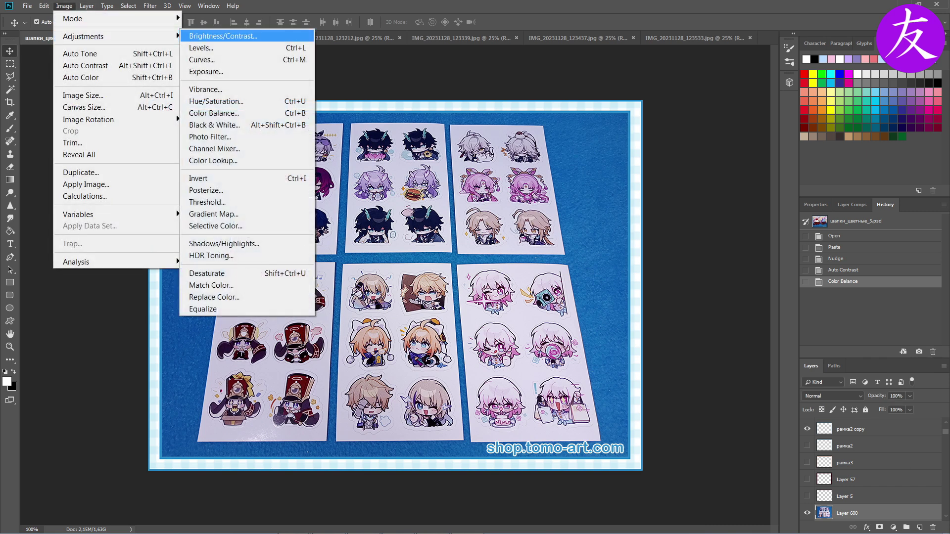
{"action": "left_click", "coordinate": [223, 36]}
{"action": "type", "text": "-10"}
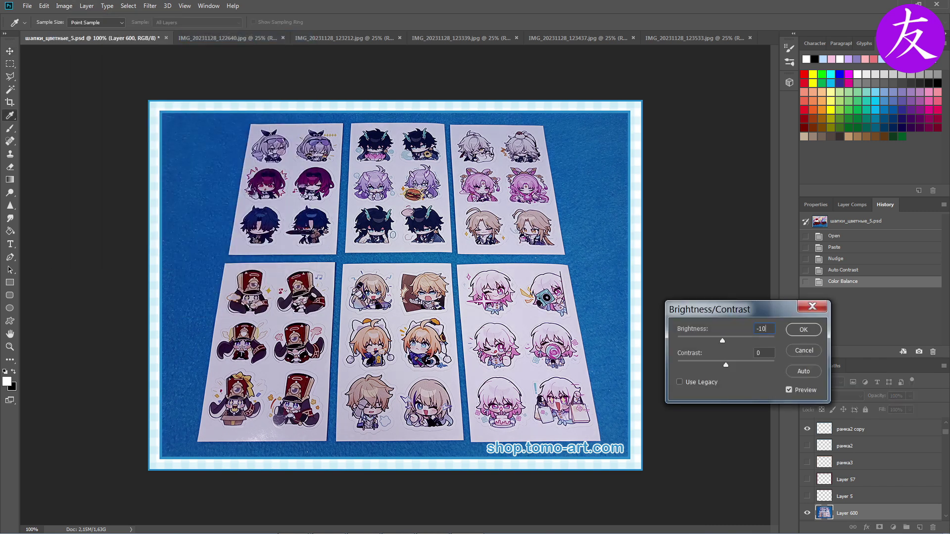
{"action": "key", "text": "Tab"}
{"action": "type", "text": "20"}
{"action": "left_click", "coordinate": [803, 329]}
{"action": "key", "text": "v"}
- Apply Smart Sharpen at 30% with a 1.0 px radius to the sticker photo and nudge it slightly up and left
{"action": "left_click", "coordinate": [149, 6]}
{"action": "mouse_move", "coordinate": [223, 214]}
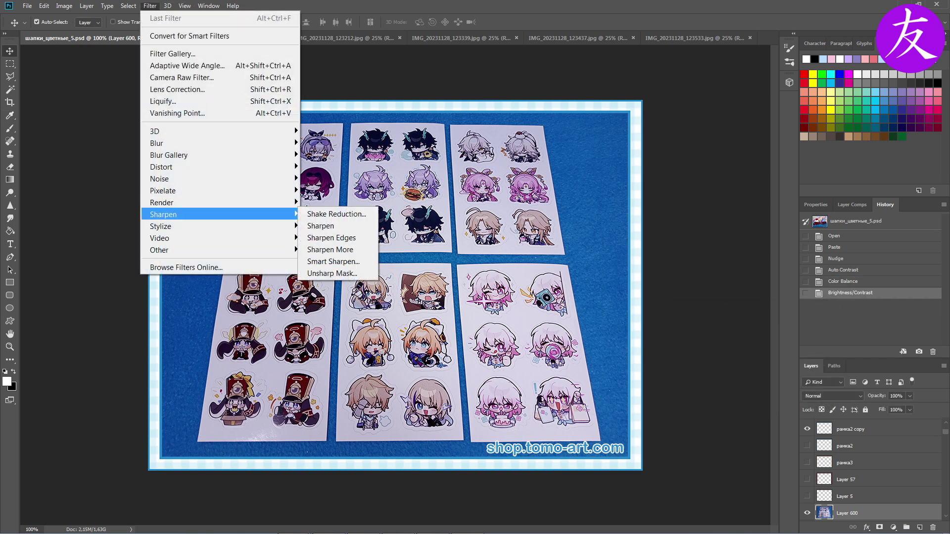
{"action": "left_click", "coordinate": [333, 261]}
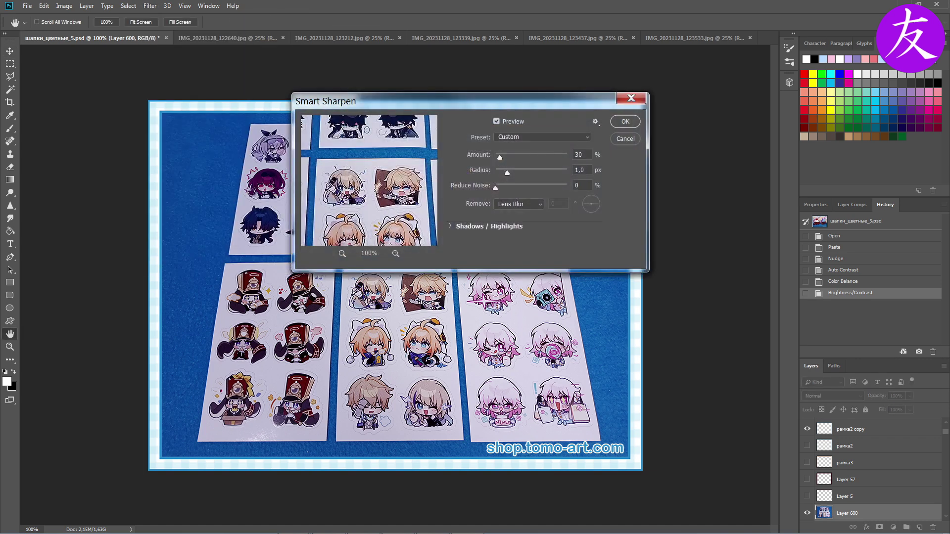
{"action": "left_click", "coordinate": [625, 121]}
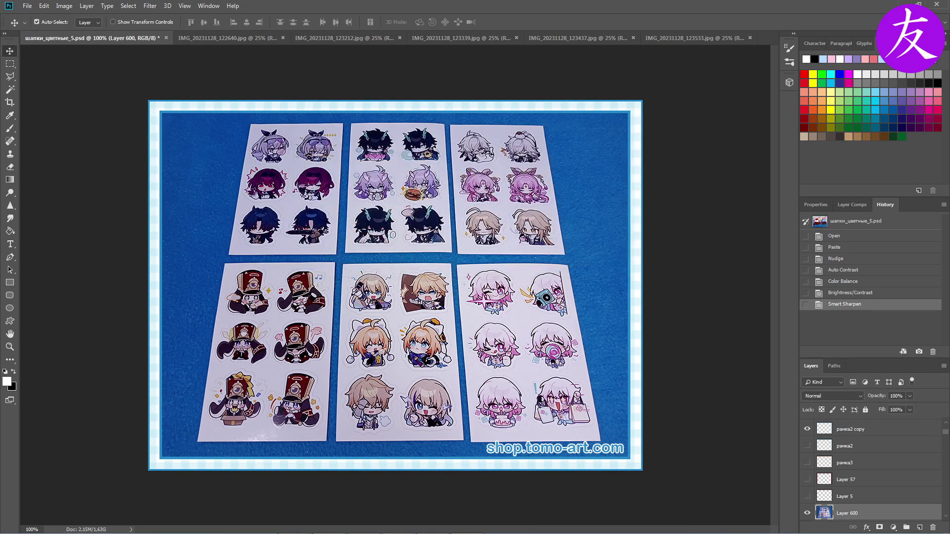
{"action": "key", "text": "Up"}
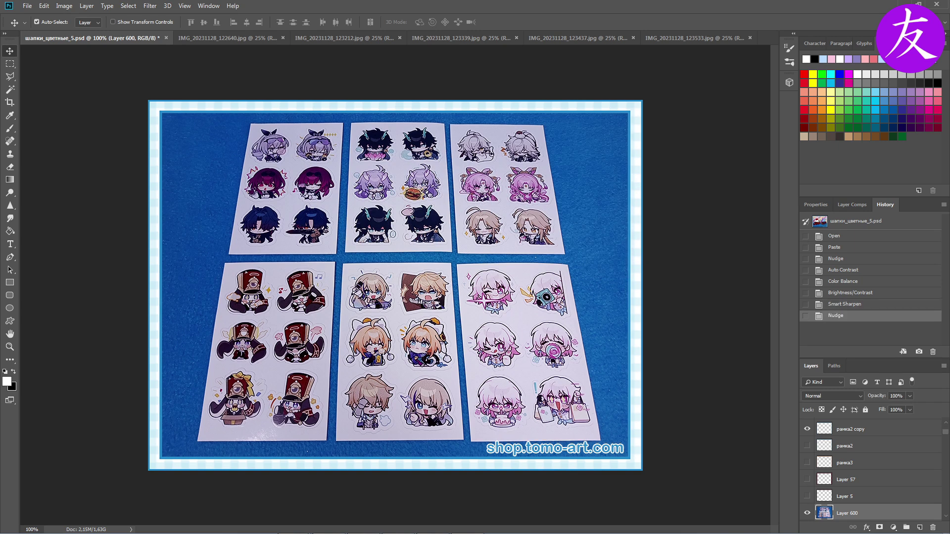
{"action": "key", "text": "Left"}
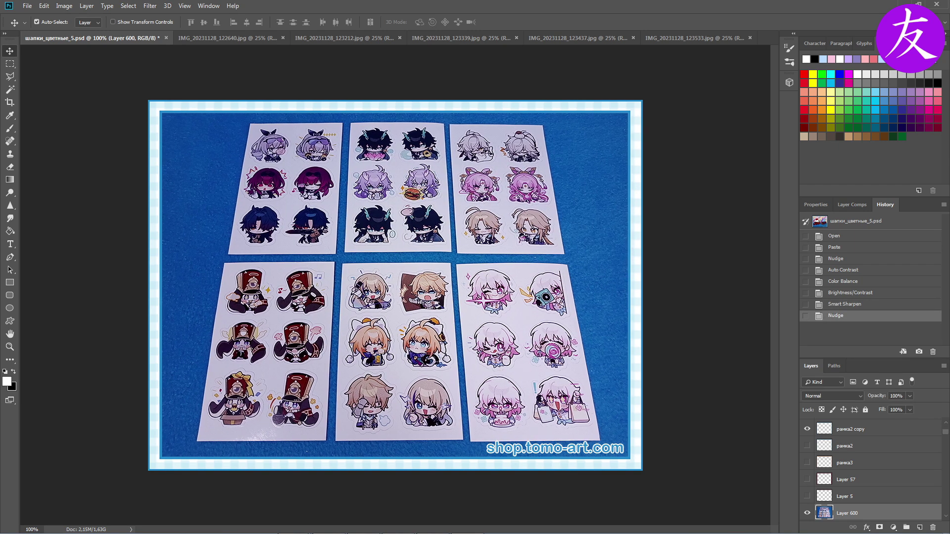
- Brighten the sharpened sticker photo by 10 with Brightness/Contrast
{"action": "left_click", "coordinate": [64, 5]}
{"action": "mouse_move", "coordinate": [84, 33]}
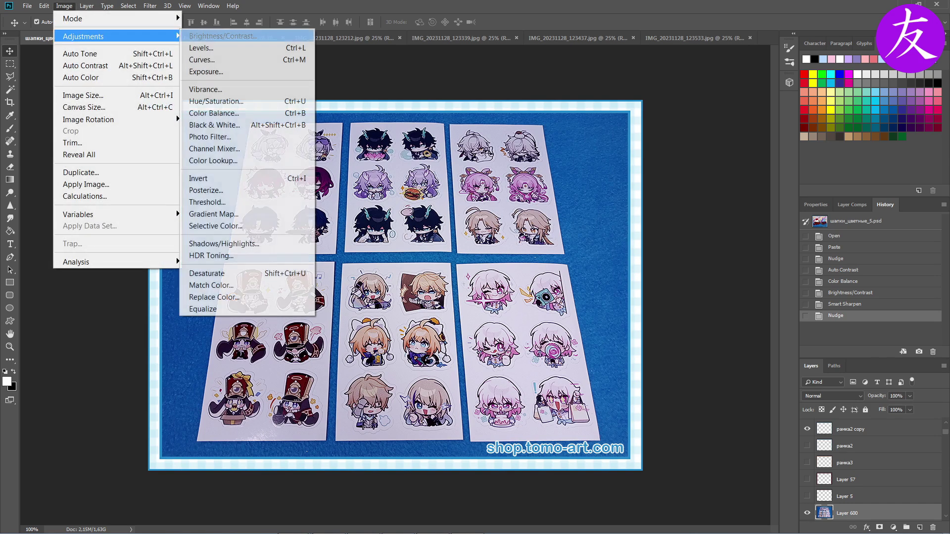
{"action": "left_click", "coordinate": [218, 36]}
{"action": "type", "text": "10"}
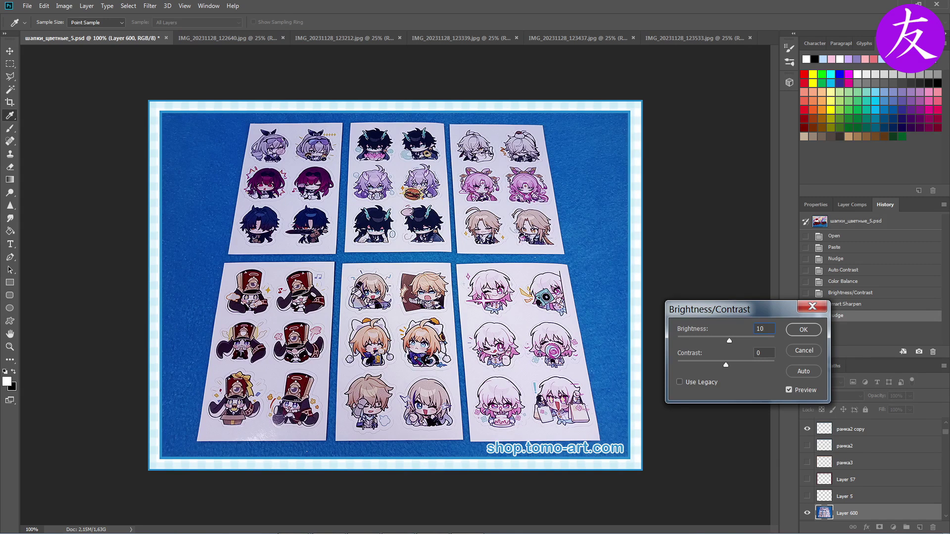
{"action": "key", "text": "Return"}
- Shift the brightened photo's midtones toward blue with Color Balance, setting the blue level to 10
{"action": "key", "text": "ctrl+b"}
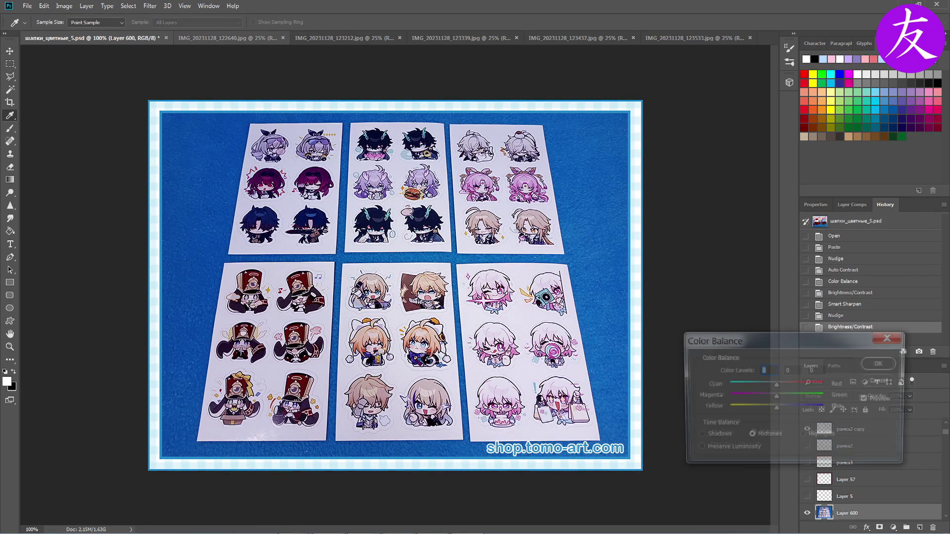
{"action": "key", "text": "Tab"}
{"action": "type", "text": "10"}
{"action": "key", "text": "BackSpace"}
{"action": "key", "text": "Tab"}
{"action": "type", "text": "10"}
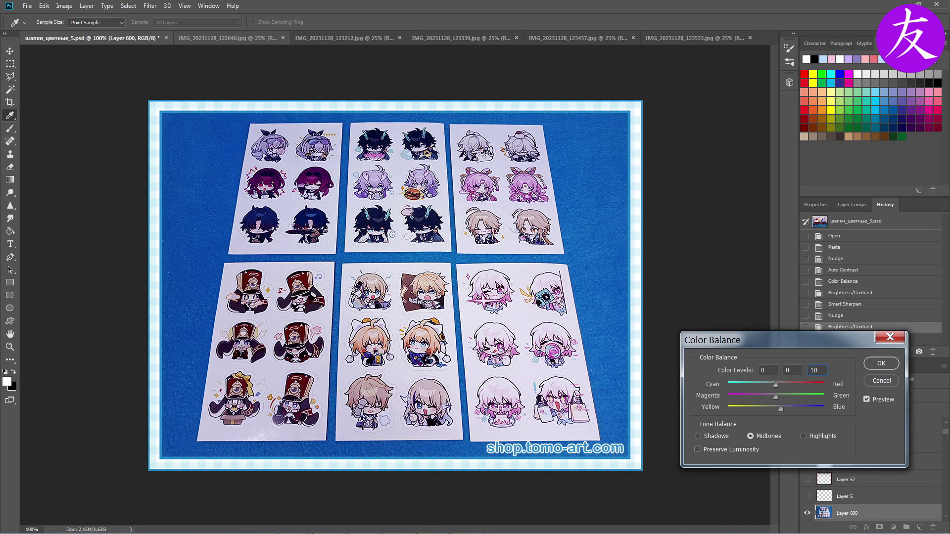
{"action": "key", "text": "BackSpace"}
{"action": "type", "text": "5"}
{"action": "type", "text": "10"}
{"action": "key", "text": "Return"}
{"action": "key", "text": "v"}
- Compare the sticker photo before and after the last Color Balance adjustment
{"action": "key", "text": "ctrl+z"}
{"action": "key", "text": "ctrl+z"}
{"action": "key", "text": "ctrl+z"}
{"action": "key", "text": "ctrl+z"}
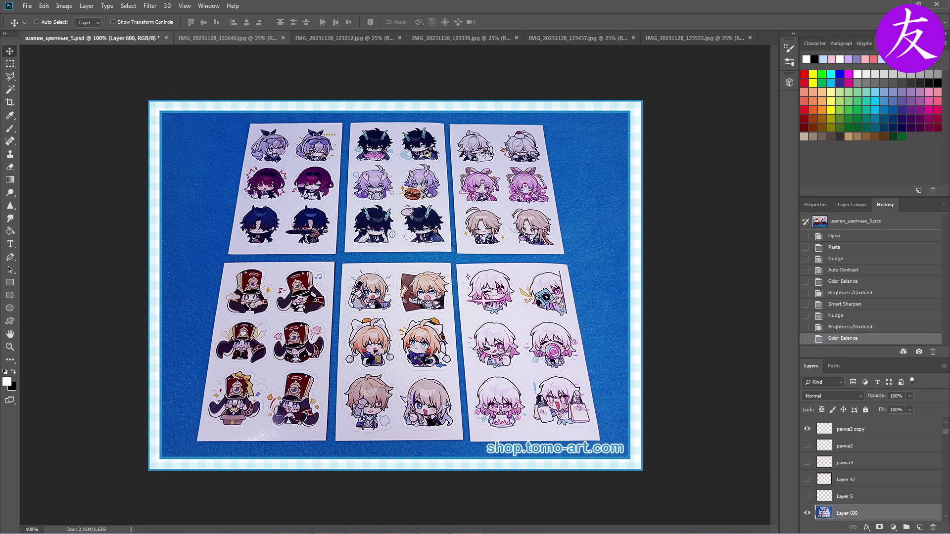
{"action": "key", "text": "ctrl+z"}
{"action": "key", "text": "ctrl+z"}
- Add a second Color Balance shift of 10 toward blue in the midtones and compare the photo with and without it
{"action": "key", "text": "ctrl+b"}
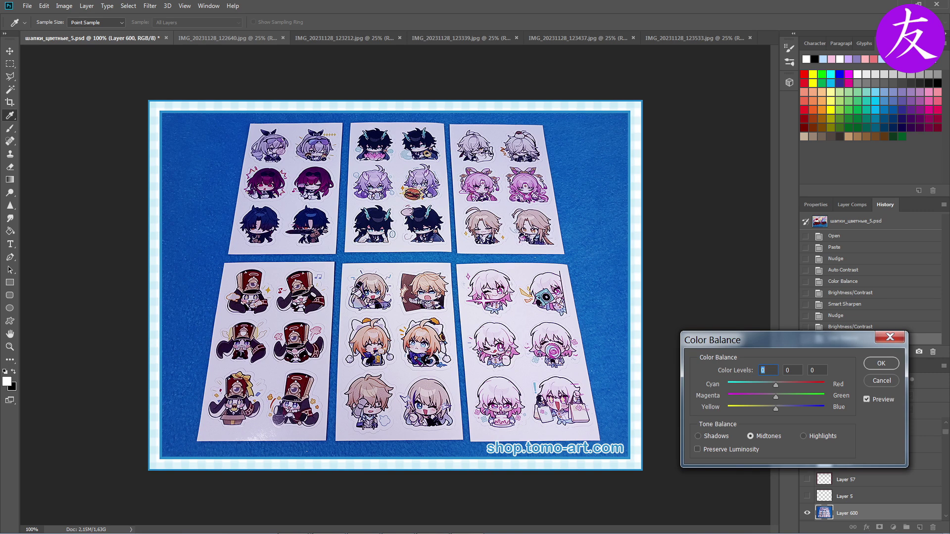
{"action": "key", "text": "Tab"}
{"action": "key", "text": "Tab"}
{"action": "type", "text": "10"}
{"action": "key", "text": "Return"}
{"action": "key", "text": "v"}
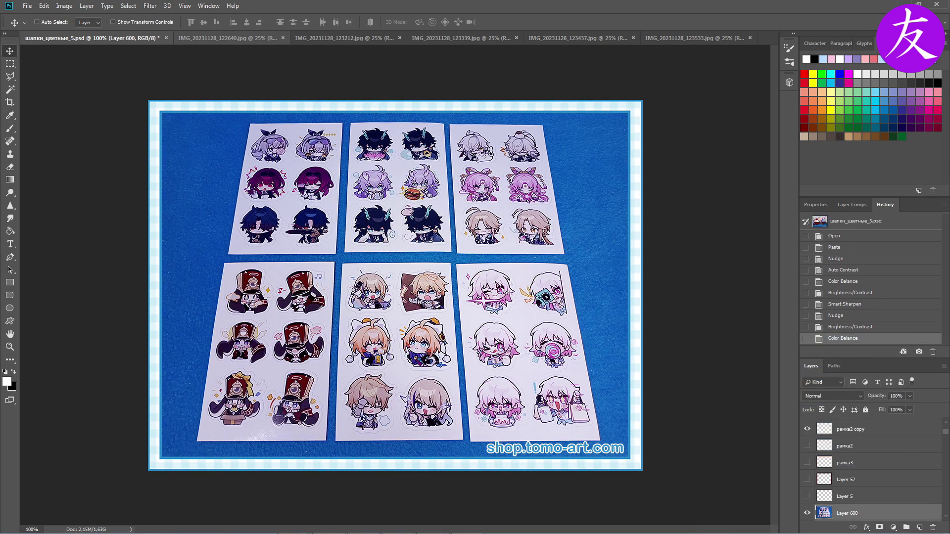
{"action": "key", "text": "ctrl+z"}
{"action": "key", "text": "ctrl+z"}
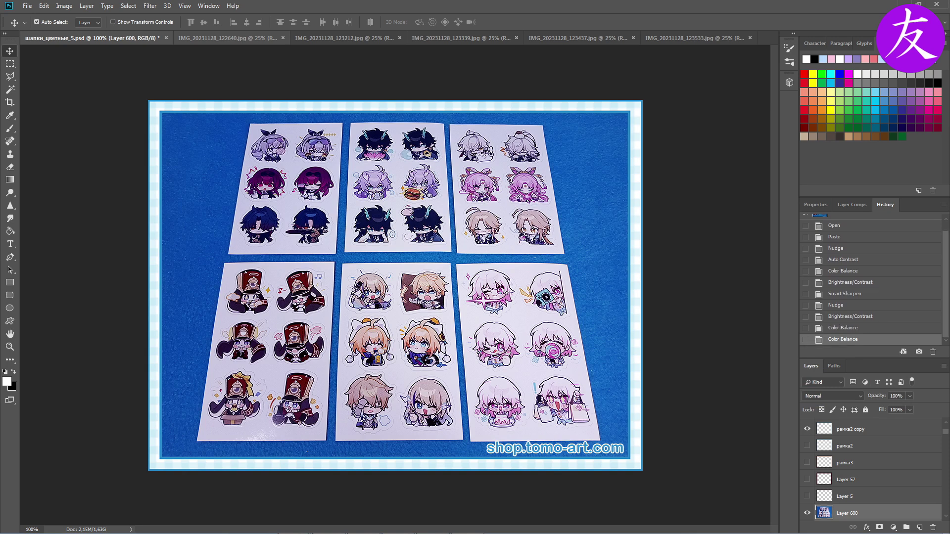
{"action": "key", "text": "ctrl+z"}
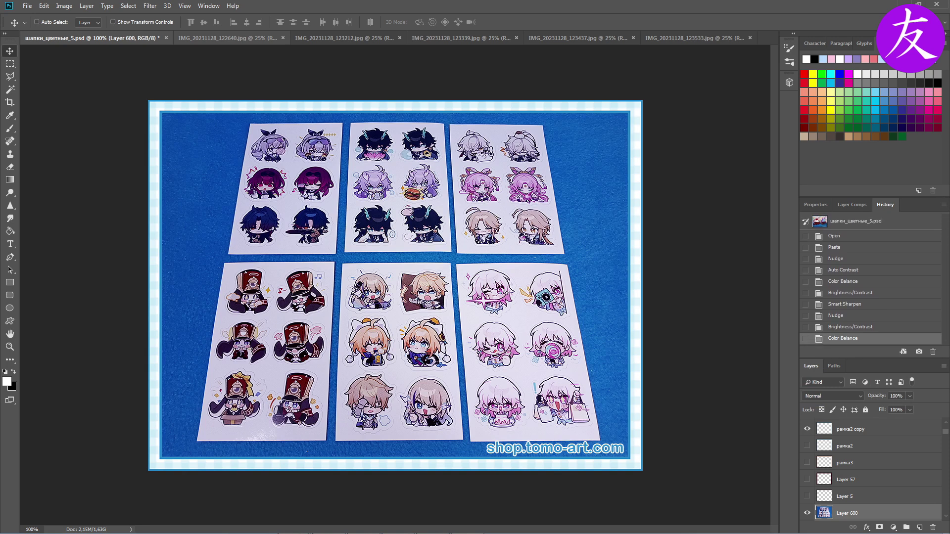
{"action": "key", "text": "ctrl+z"}
- Switch to the sticker photo IMG_20231128_123212.jpg and resize it to a width of 1001 pixels
{"action": "key", "text": "ctrl+Tab"}
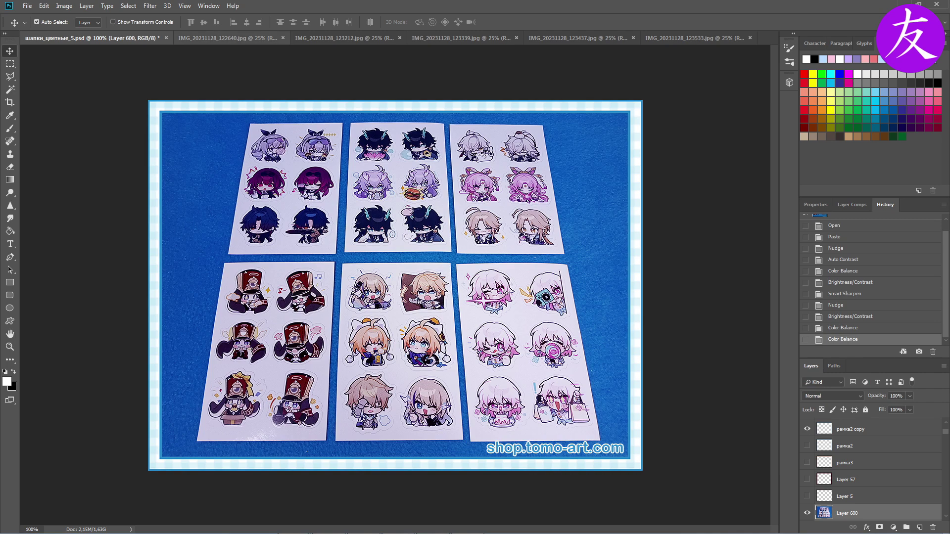
{"action": "key", "text": "ctrl+Tab"}
{"action": "left_click", "coordinate": [64, 6]}
{"action": "left_click", "coordinate": [117, 95]}
{"action": "type", "text": "1001"}
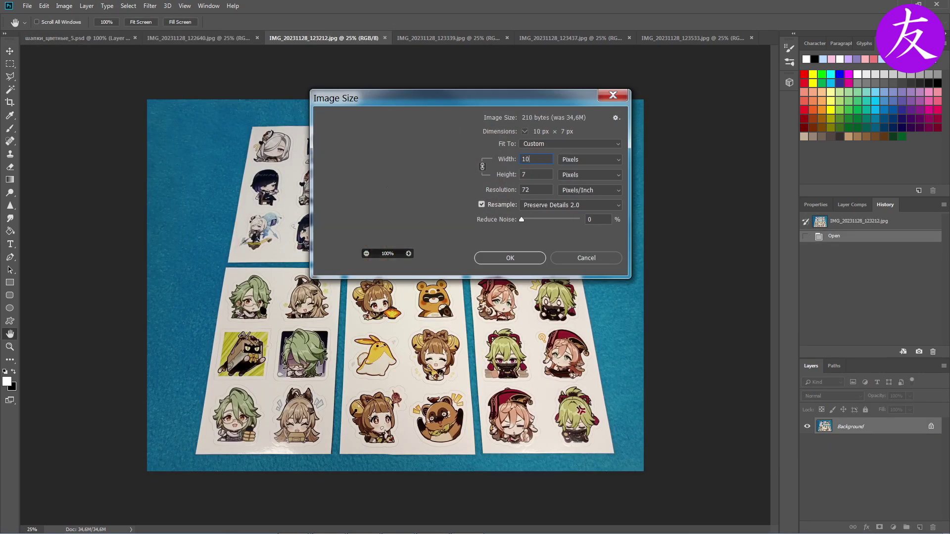
{"action": "key", "text": "Return"}
- Copy the entire resized photo, paste it as a new layer into шапки_цветные_5.psd and move it up and left within the frame
{"action": "key", "text": "ctrl+a"}
{"action": "key", "text": "ctrl+c"}
{"action": "left_click", "coordinate": [79, 37]}
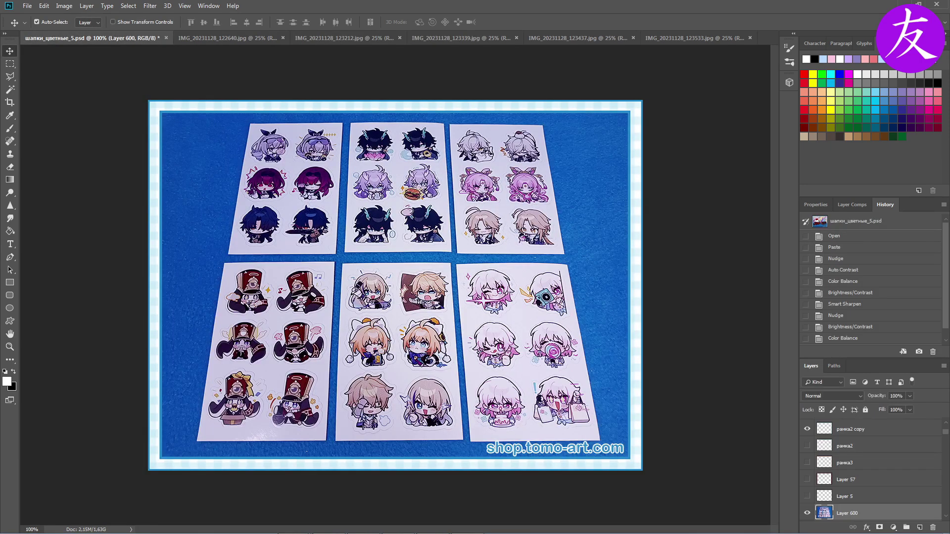
{"action": "key", "text": "ctrl+v"}
{"action": "left_click_drag", "start_coordinate": [409, 232], "coordinate": [399, 228]}
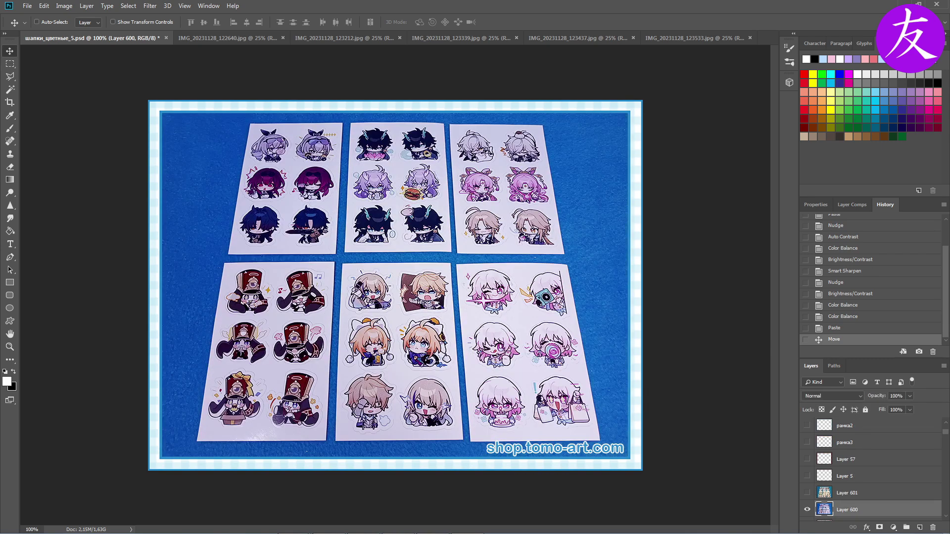
- Set the midtones' red level of Layer 600 to 5 with Color Balance and compare the photo with and without the change
{"action": "key", "text": "ctrl+b"}
{"action": "type", "text": "1"}
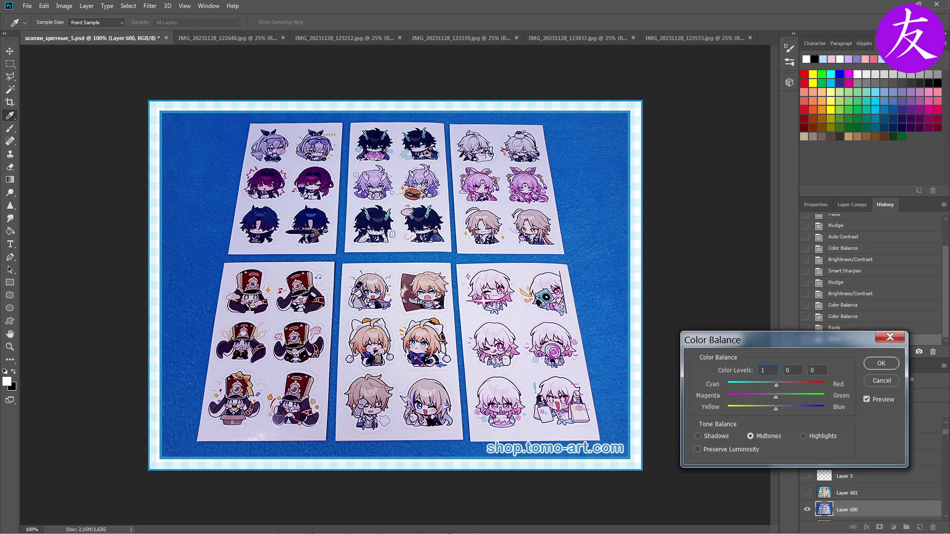
{"action": "type", "text": "0"}
{"action": "key", "text": "BackSpace"}
{"action": "key", "text": "BackSpace"}
{"action": "type", "text": "5"}
{"action": "key", "text": "Return"}
{"action": "key", "text": "ctrl+z"}
{"action": "key", "text": "ctrl+z"}
{"action": "key", "text": "ctrl+z"}
{"action": "key", "text": "ctrl+z"}
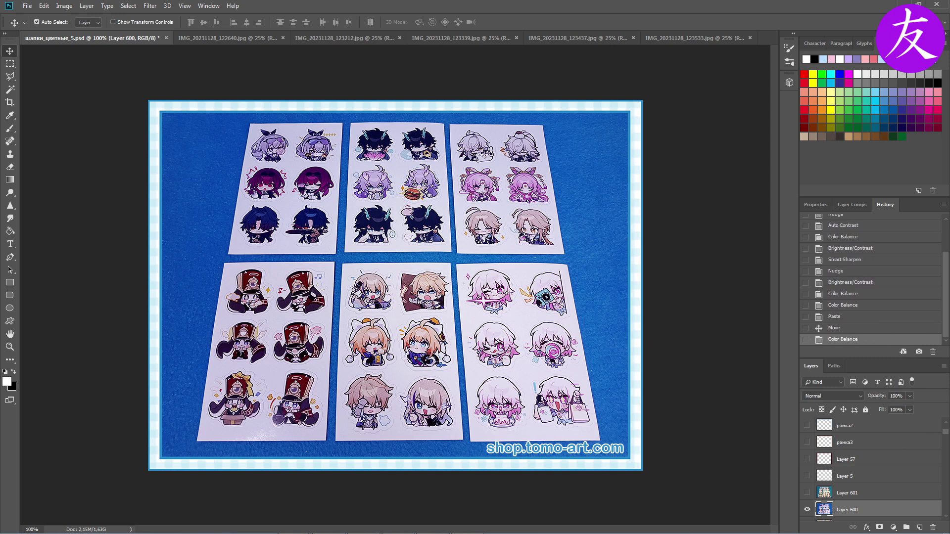
- Show and select Layer 601, and scale its sticker photo down slightly with Free Transform
{"action": "left_click", "coordinate": [807, 493]}
{"action": "left_click", "coordinate": [846, 493]}
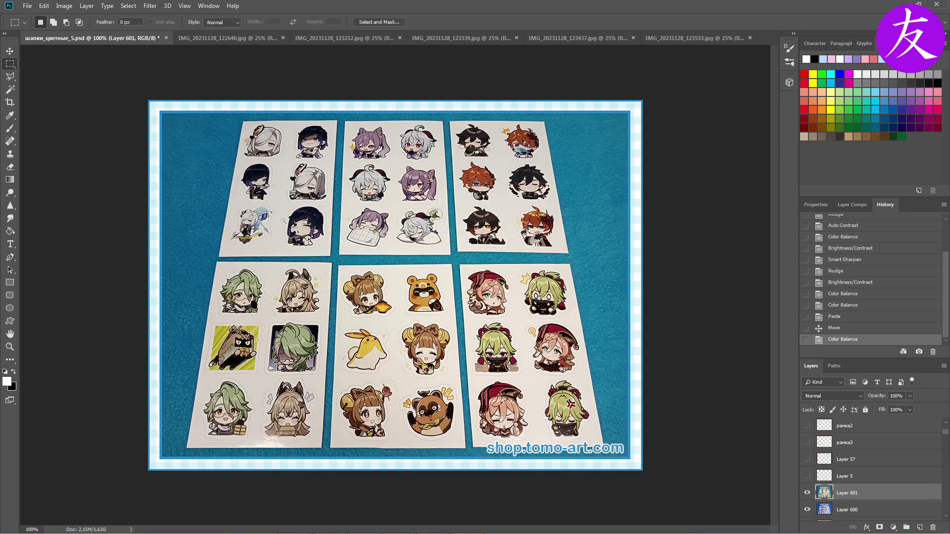
{"action": "right_click", "coordinate": [323, 192]}
{"action": "left_click", "coordinate": [351, 280]}
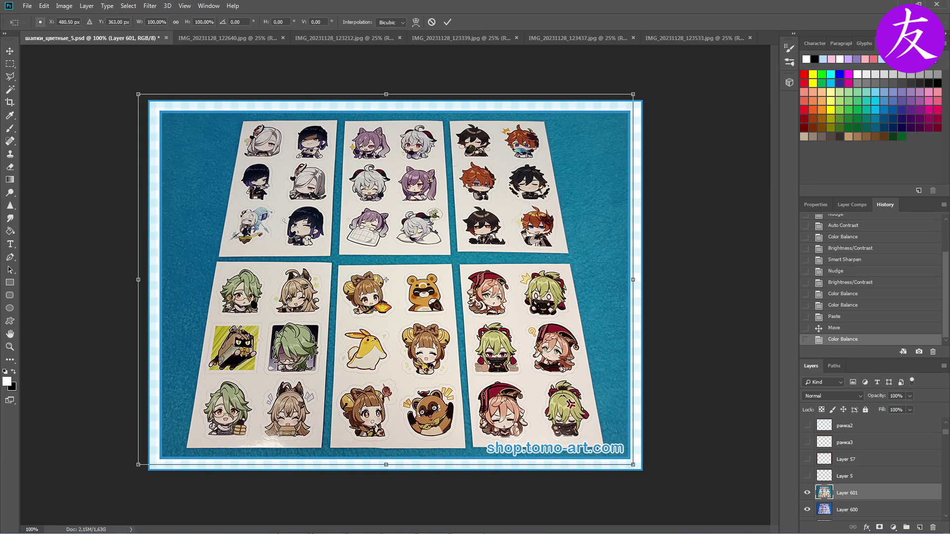
{"action": "left_click_drag", "start_coordinate": [633, 465], "coordinate": [629, 462]}
{"action": "left_click_drag", "start_coordinate": [138, 94], "coordinate": [141, 96]}
{"action": "key", "text": "Return"}
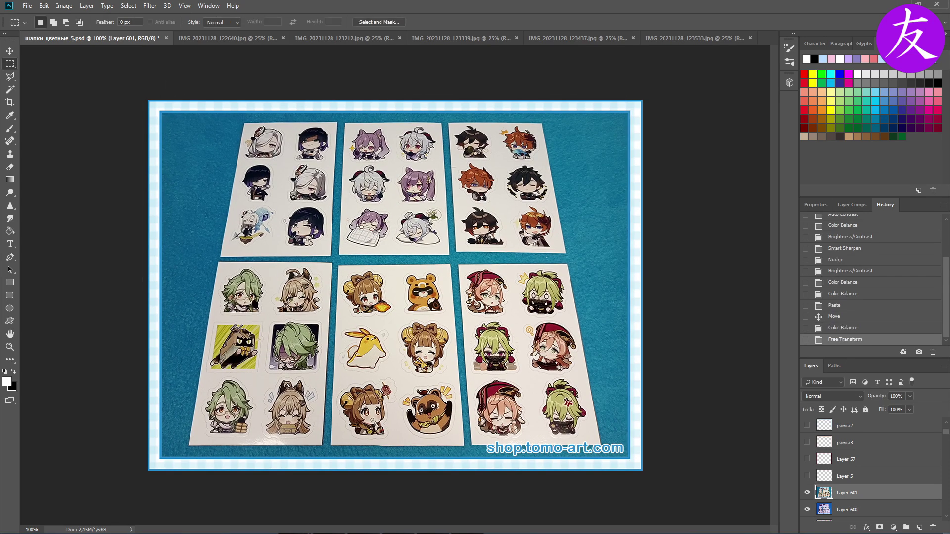
- Nudge the sticker photo on Layer 601 slightly to the right to centre the sheets within the checkered frame
{"action": "key", "text": "Right"}
{"action": "key", "text": "Right"}
{"action": "key", "text": "Right"}
{"action": "key", "text": "Right"}
{"action": "key", "text": "Right"}
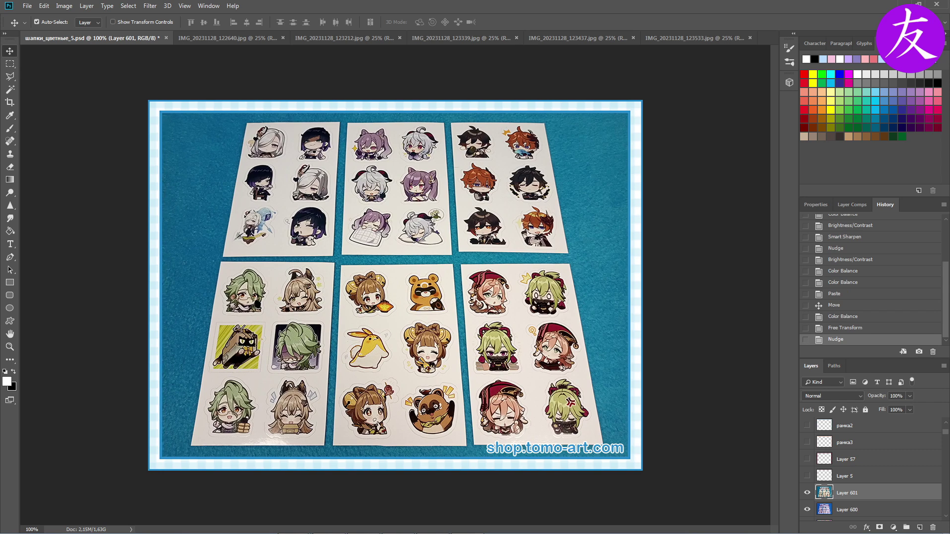
{"action": "key", "text": "Left"}
{"action": "key", "text": "Left"}
{"action": "key", "text": "Left"}
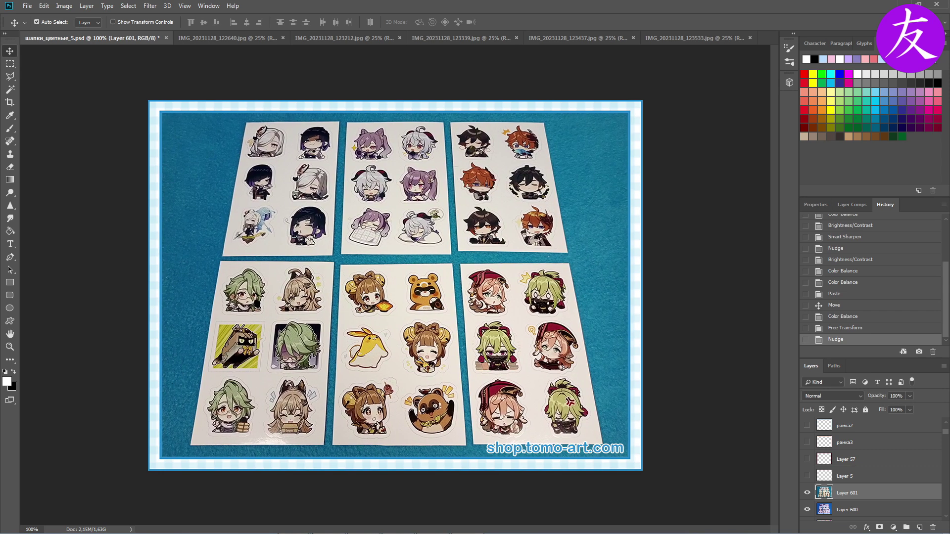
- Apply Auto Tone and Auto Contrast to the sticker photo on Layer 601
{"action": "left_click", "coordinate": [64, 5]}
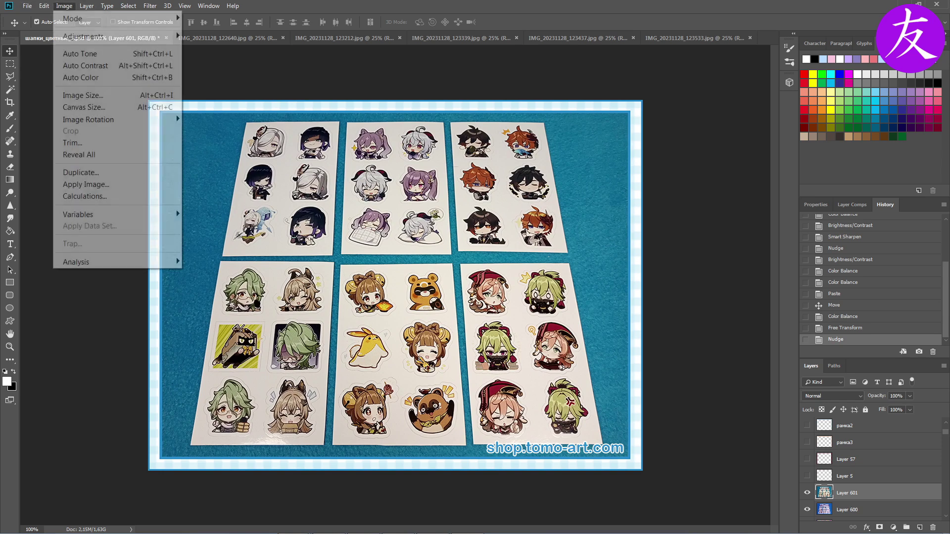
{"action": "left_click", "coordinate": [80, 54]}
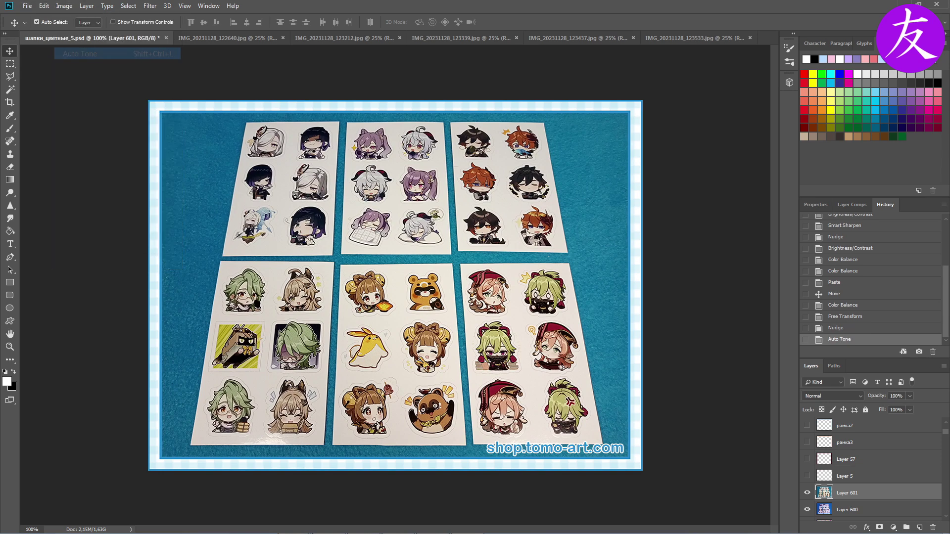
{"action": "left_click", "coordinate": [64, 5]}
{"action": "left_click", "coordinate": [85, 65]}
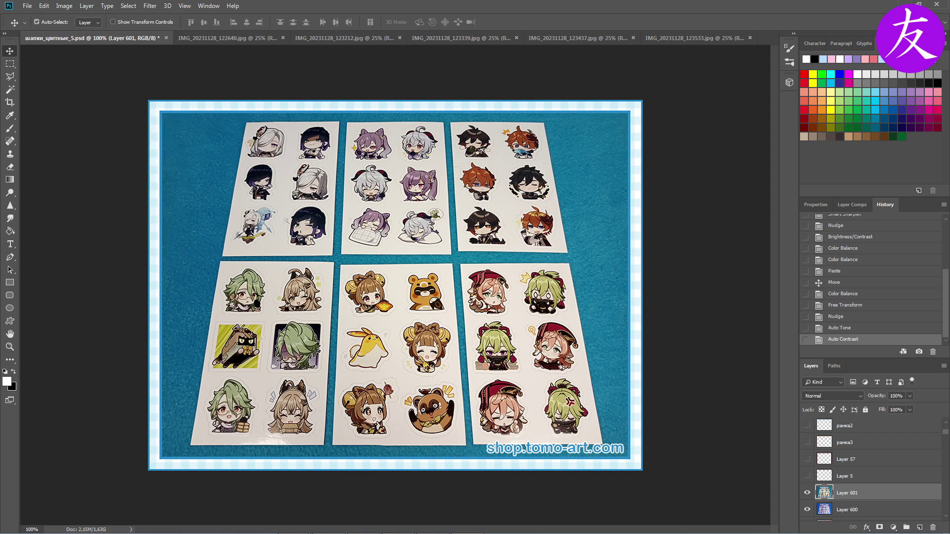
- Try Color Balance on the sticker photo of Layer 601 with the midtones' blue level at 20, then 40
{"action": "key", "text": "ctrl+b"}
{"action": "key", "text": "Tab"}
{"action": "key", "text": "Tab"}
{"action": "type", "text": "20"}
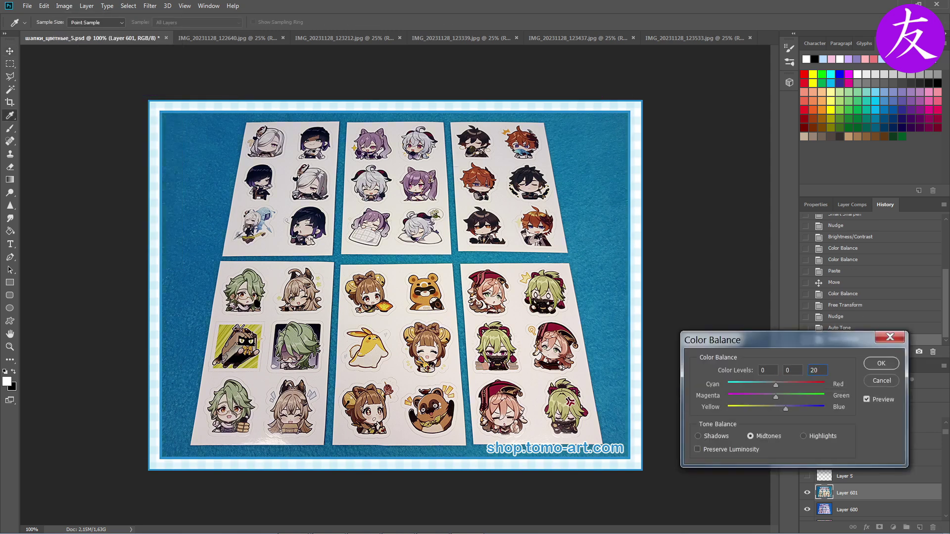
{"action": "key", "text": "BackSpace"}
{"action": "key", "text": "BackSpace"}
{"action": "type", "text": "40"}
{"action": "key", "text": "Return"}
- Try a further Color Balance adjustment of Layer 601's midtones, testing levels of 20 and 10
{"action": "key", "text": "ctrl+b"}
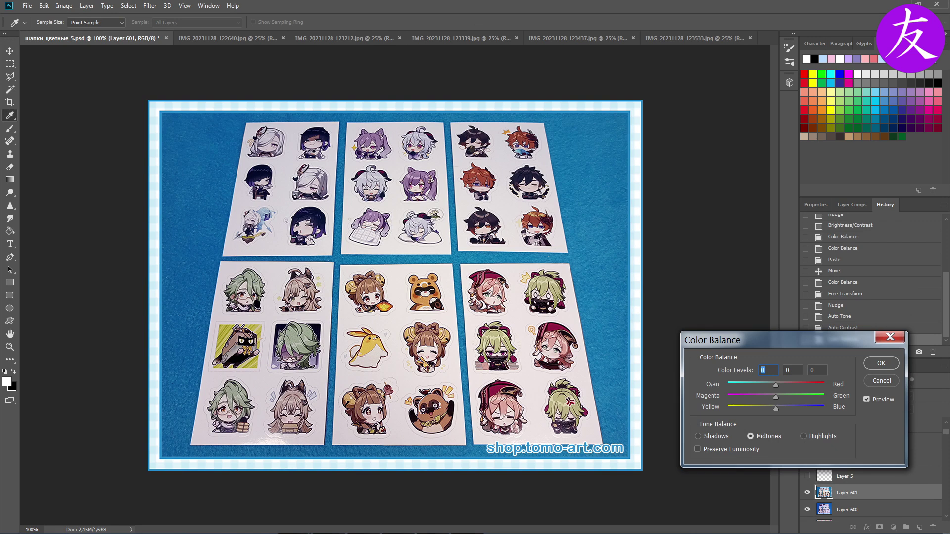
{"action": "key", "text": "ctrl+3"}
{"action": "type", "text": "20"}
{"action": "key", "text": "BackSpace"}
{"action": "key", "text": "BackSpace"}
{"action": "type", "text": "10"}
{"action": "left_click_drag", "start_coordinate": [776, 396], "coordinate": [773, 396]}
{"action": "type", "text": "0"}
{"action": "left_click_drag", "start_coordinate": [775, 385], "coordinate": [773, 385]}
{"action": "key", "text": "Return"}
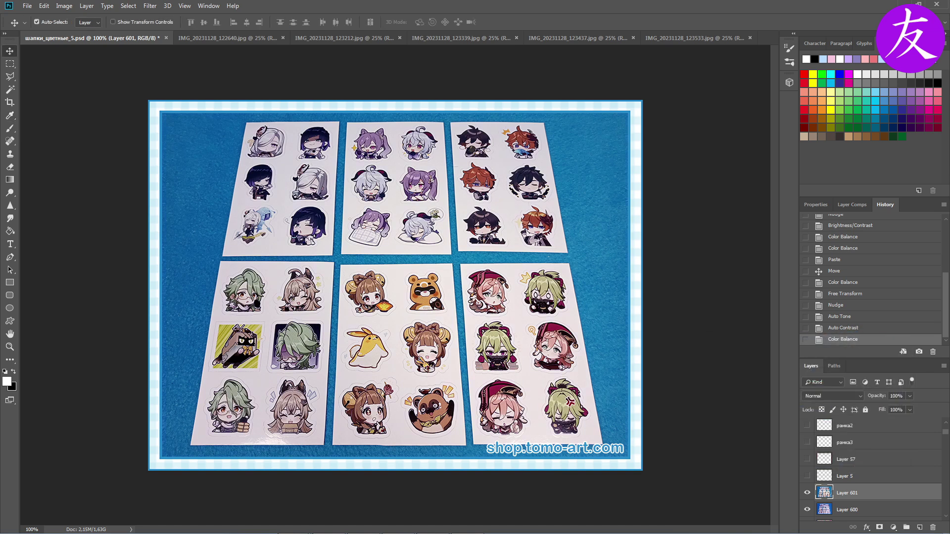
- Test a midtone blue level of 10 on Layer 601, discard it and undo the applied Color Balance
{"action": "key", "text": "ctrl"}
{"action": "key", "text": "ctrl+b"}
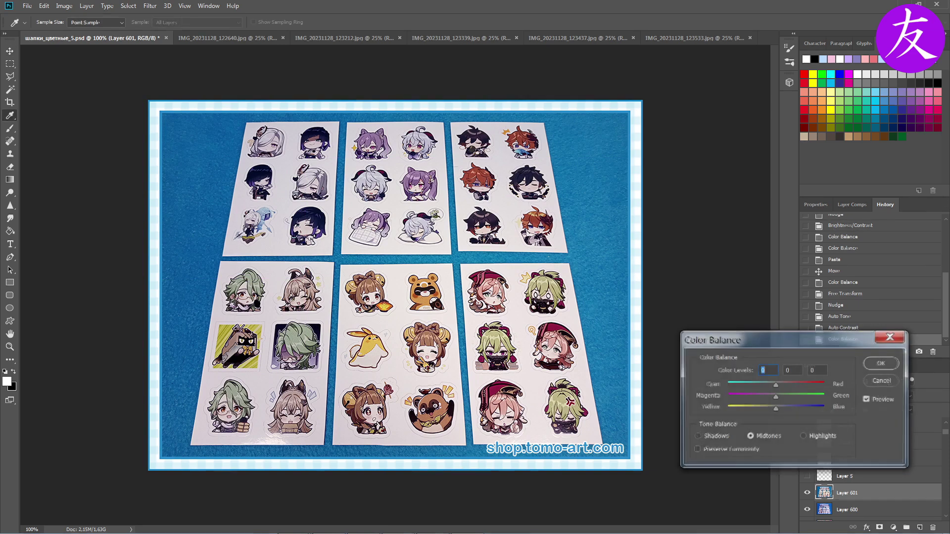
{"action": "type", "text": "10"}
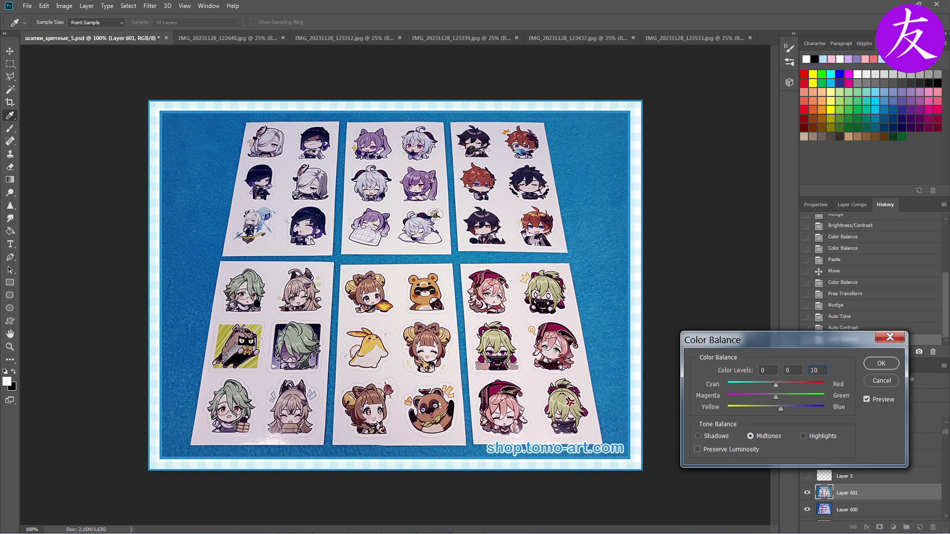
{"action": "key", "text": "Escape"}
{"action": "key", "text": "ctrl+z"}
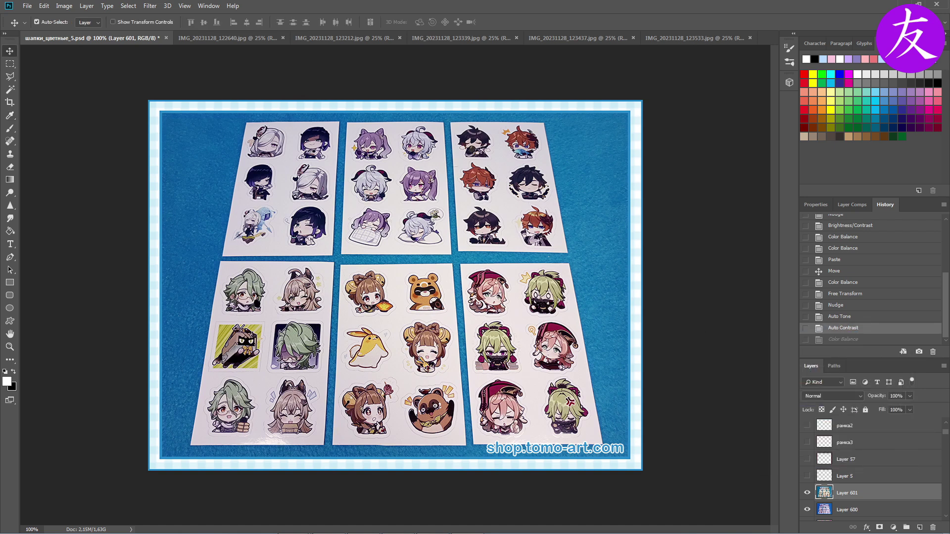
- Start a Photo Filter adjustment on Layer 601 and choose Cooling Filter (80)
{"action": "left_click", "coordinate": [64, 6]}
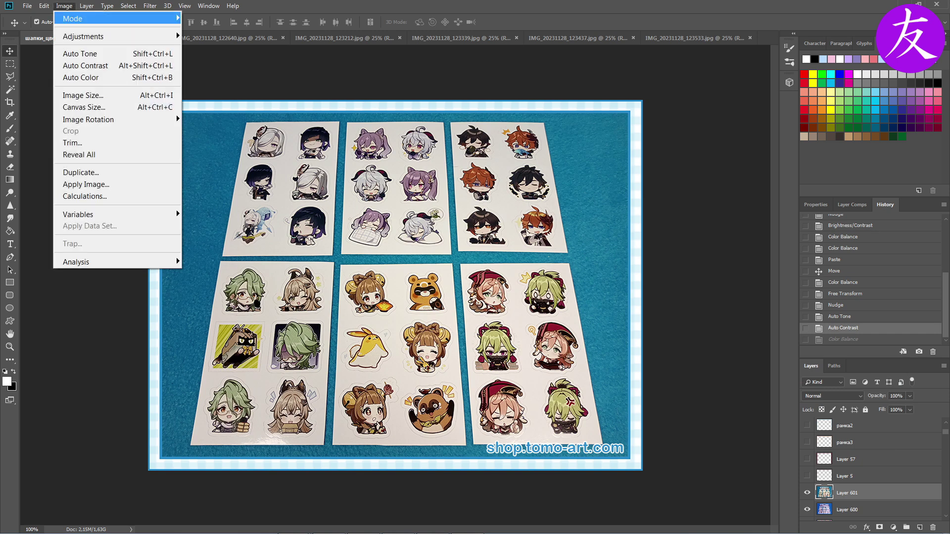
{"action": "mouse_move", "coordinate": [84, 36]}
{"action": "key", "text": "Down"}
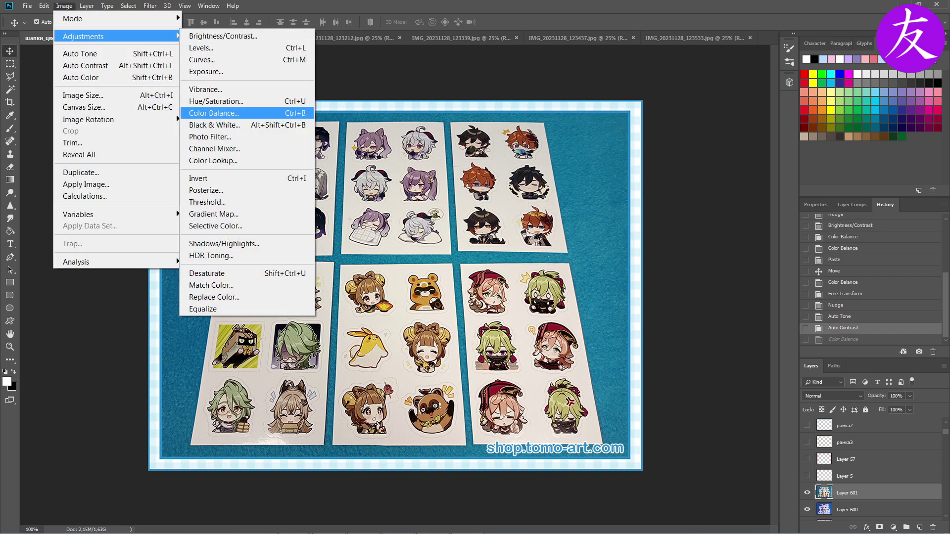
{"action": "key", "text": "Down"}
{"action": "key", "text": "Down"}
{"action": "key", "text": "Return"}
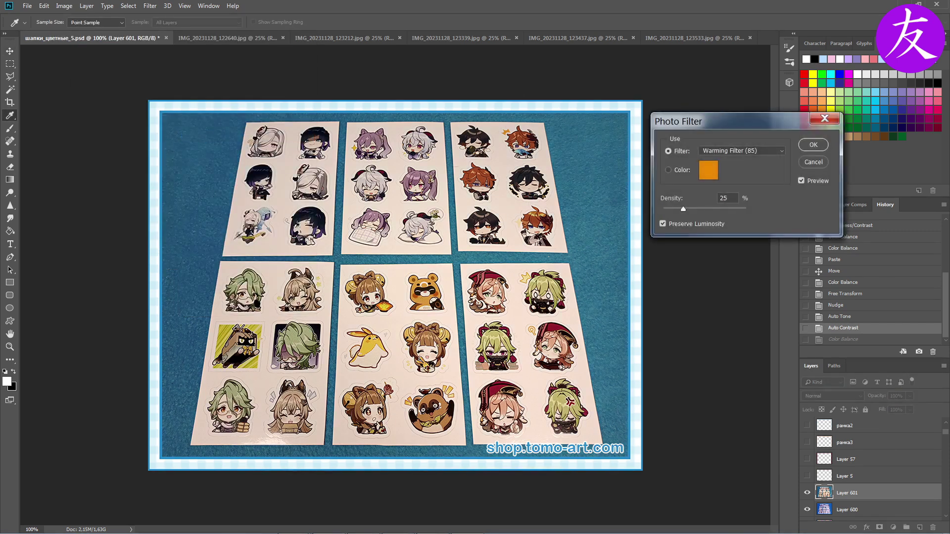
{"action": "left_click", "coordinate": [742, 150]}
{"action": "key", "text": "Down"}
{"action": "key", "text": "Down"}
{"action": "key", "text": "Down"}
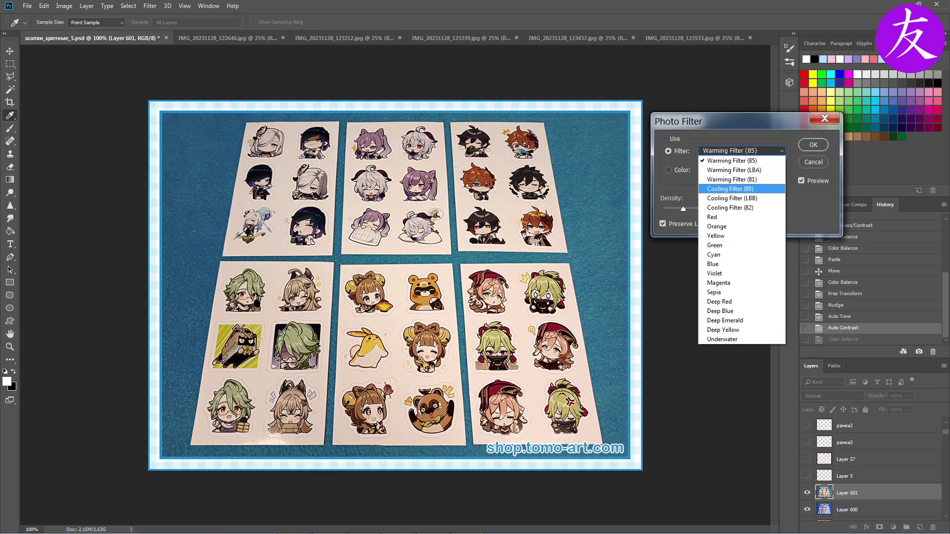
{"action": "key", "text": "Return"}
- Compare Cooling Filter (LBB) and neighbouring presets on the sticker photo, then return to Cooling Filter (80)
{"action": "key", "text": "alt+Down"}
{"action": "key", "text": "Down"}
{"action": "key", "text": "Return"}
{"action": "key", "text": "alt+Down"}
{"action": "key", "text": "Up"}
{"action": "key", "text": "Return"}
{"action": "key", "text": "alt+Down"}
{"action": "key", "text": "Up"}
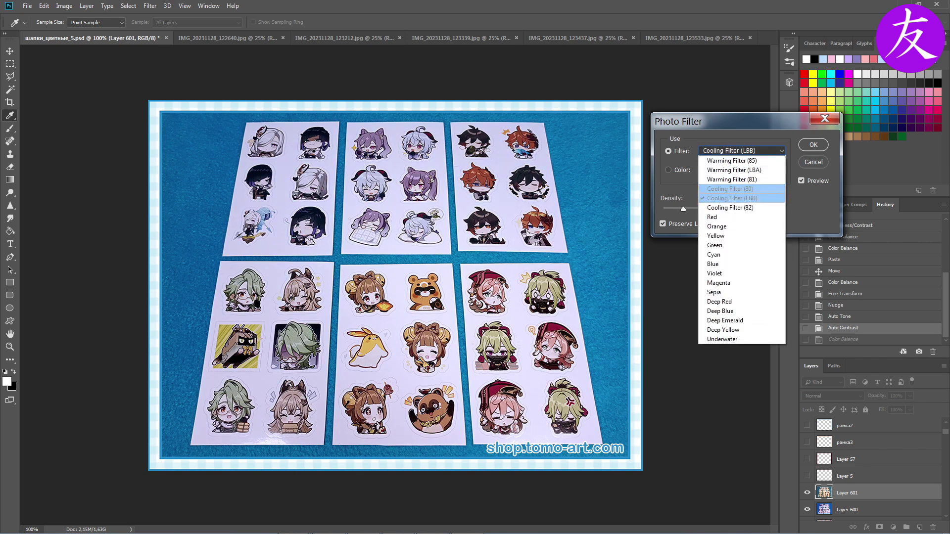
{"action": "key", "text": "Return"}
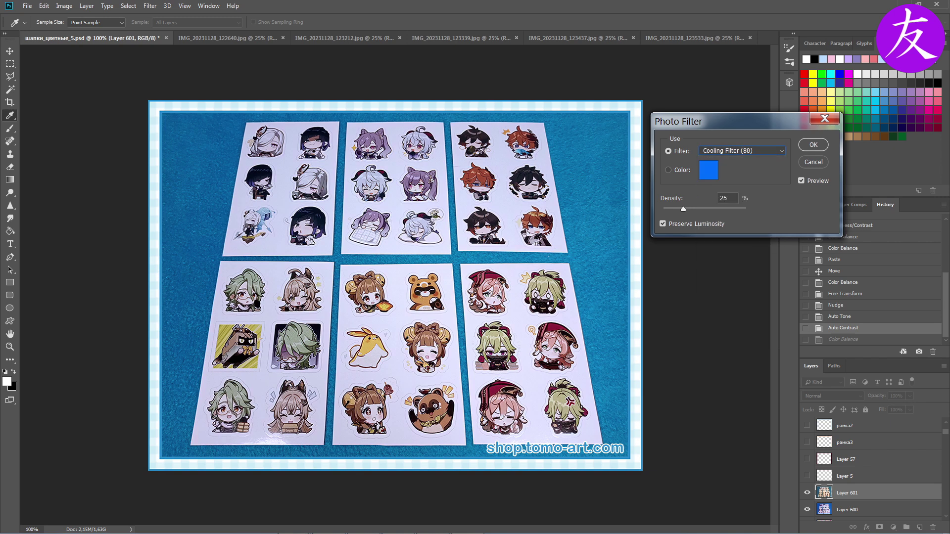
{"action": "key", "text": "alt+Down"}
{"action": "key", "text": "Up"}
{"action": "key", "text": "Return"}
{"action": "left_click_drag", "start_coordinate": [683, 209], "coordinate": [677, 209]}
{"action": "left_click", "coordinate": [741, 151]}
{"action": "left_click", "coordinate": [727, 189]}
- Fine-tune the density of Cooling Filter (80) and apply the Photo Filter to Layer 601
{"action": "key", "text": "Tab"}
{"action": "key", "text": "Up"}
{"action": "key", "text": "Up"}
{"action": "key", "text": "Up"}
{"action": "key", "text": "Up"}
{"action": "key", "text": "Up"}
{"action": "key", "text": "Up"}
{"action": "key", "text": "Up"}
{"action": "key", "text": "Up"}
{"action": "mouse_move", "coordinate": [681, 209]}
{"action": "left_mouse_down"}
{"action": "mouse_move", "coordinate": [670, 209]}
{"action": "mouse_move", "coordinate": [679, 209]}
{"action": "left_mouse_up"}
{"action": "key", "text": "Up"}
{"action": "key", "text": "Up"}
{"action": "key", "text": "Up"}
{"action": "key", "text": "Up"}
{"action": "key", "text": "Up"}
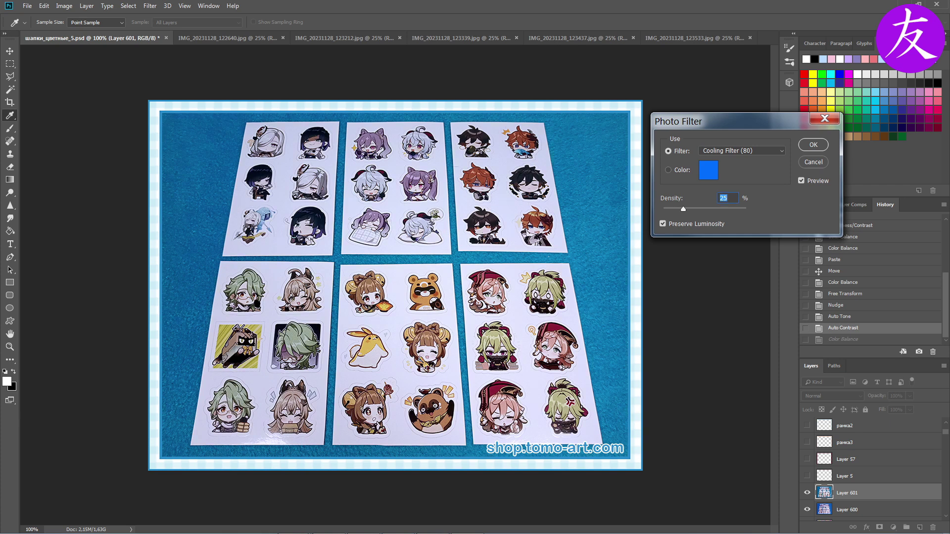
{"action": "key", "text": "Up"}
{"action": "key", "text": "Up"}
{"action": "key", "text": "Up"}
{"action": "key", "text": "Up"}
{"action": "key", "text": "Up"}
{"action": "key", "text": "Up"}
{"action": "key", "text": "Up"}
{"action": "key", "text": "Up"}
{"action": "key", "text": "Up"}
{"action": "key", "text": "Up"}
{"action": "key", "text": "Up"}
{"action": "key", "text": "Up"}
{"action": "key", "text": "Up"}
{"action": "key", "text": "Up"}
{"action": "key", "text": "shift+Down"}
{"action": "key", "text": "Return"}
- Try Color Balance on the filtered Layer 601 with the midtones' red and blue levels both at 20
{"action": "key", "text": "ctrl+b"}
{"action": "key", "text": "Tab"}
{"action": "key", "text": "Tab"}
{"action": "type", "text": "30"}
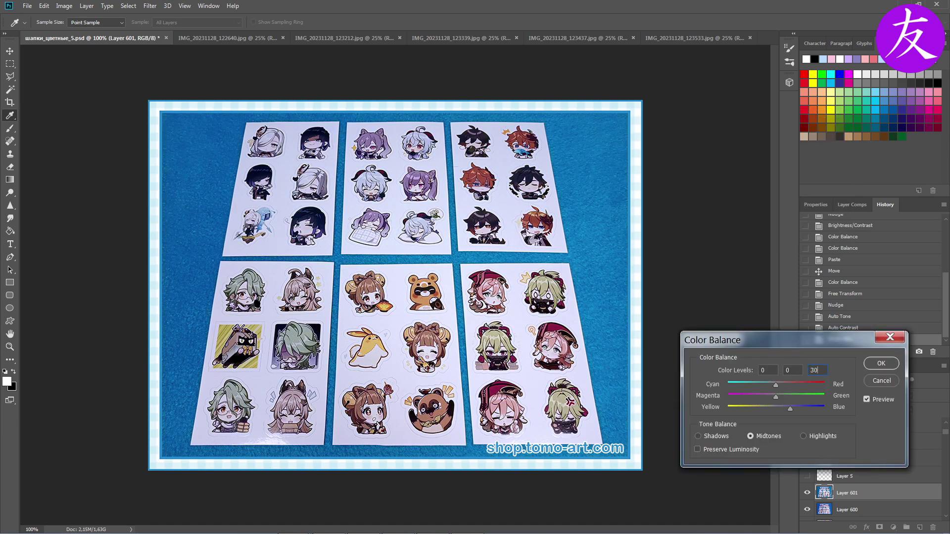
{"action": "key", "text": "BackSpace"}
{"action": "key", "text": "BackSpace"}
{"action": "key", "text": "Return"}
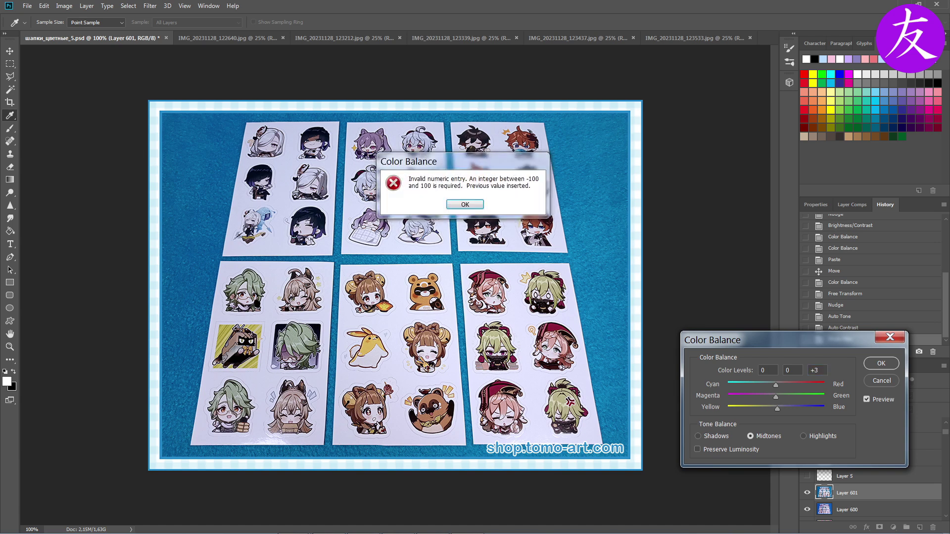
{"action": "key", "text": "Return"}
{"action": "key", "text": "Tab"}
{"action": "type", "text": "20"}
{"action": "key", "text": "Tab"}
{"action": "key", "text": "Tab"}
{"action": "type", "text": "20"}
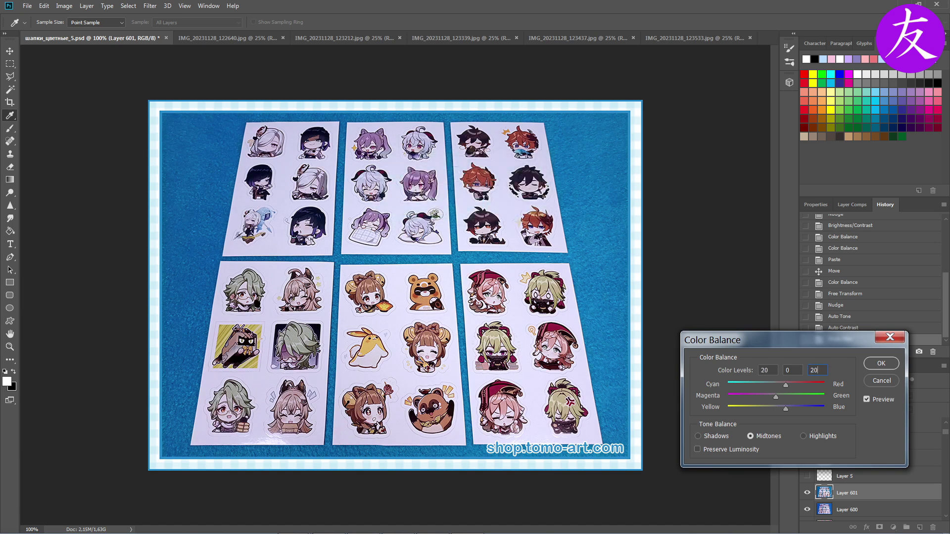
{"action": "key", "text": "Return"}
- Undo the red and blue Color Balance change on Layer 601 and compare the photo with and without the last edit
{"action": "key", "text": "ctrl+z"}
{"action": "key", "text": "ctrl+z"}
{"action": "key", "text": "ctrl+z"}
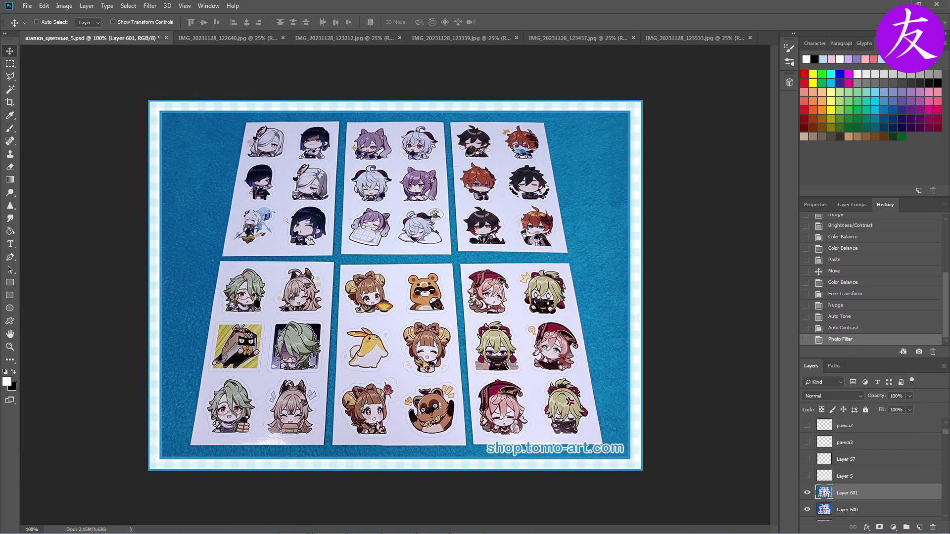
{"action": "key", "text": "ctrl+shift+z"}
{"action": "key", "text": "ctrl+z"}
{"action": "key", "text": "ctrl"}
{"action": "key", "text": "ctrl+z"}
- Switch to FastStone Image Viewer and review the finished sticker and postcard photos full screen, from craft_2083.jpg to craft_2096.jpg
{"action": "key", "text": "alt+Tab"}
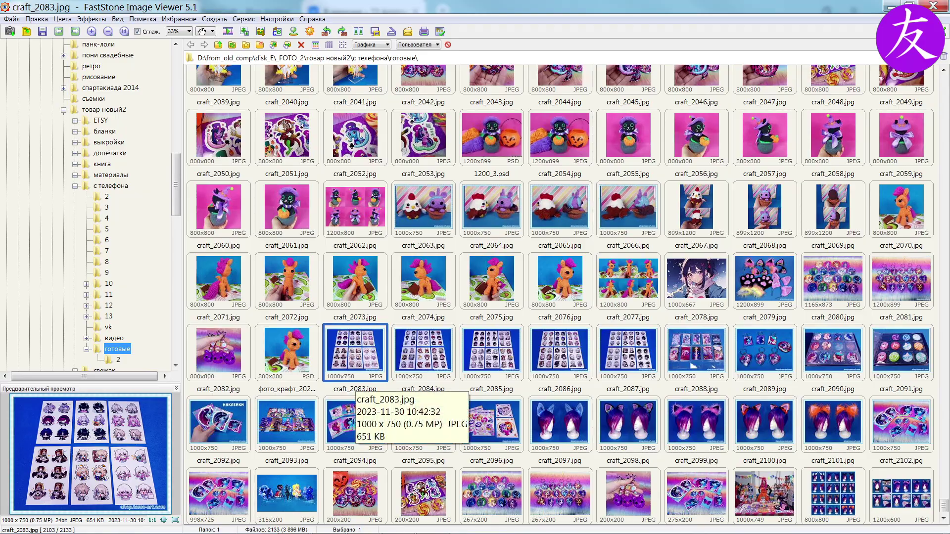
{"action": "double_click", "coordinate": [352, 383]}
{"action": "scroll", "coordinate": [475, 267], "scroll_direction": "down", "scroll_amount": 5}
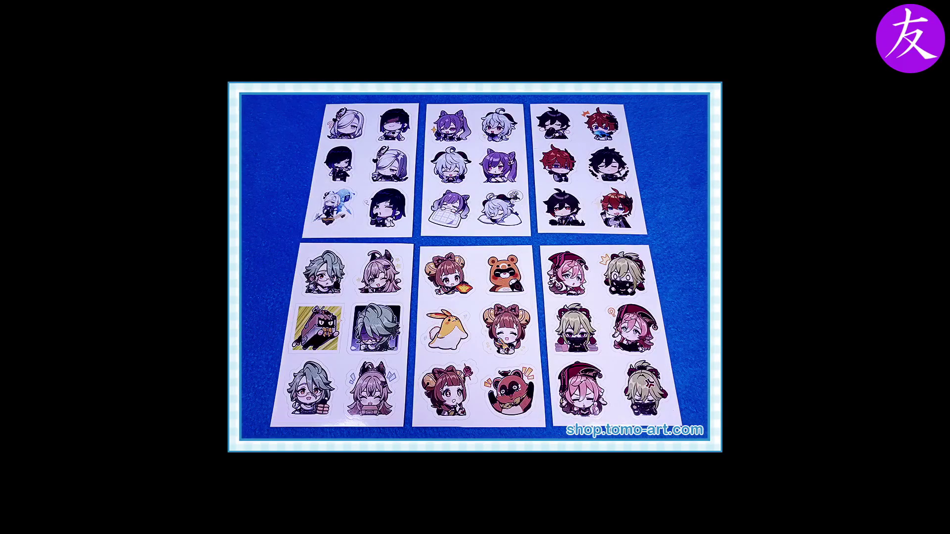
{"action": "key", "text": "Right"}
{"action": "key", "text": "Right"}
{"action": "key", "text": "Right"}
{"action": "key", "text": "Right"}
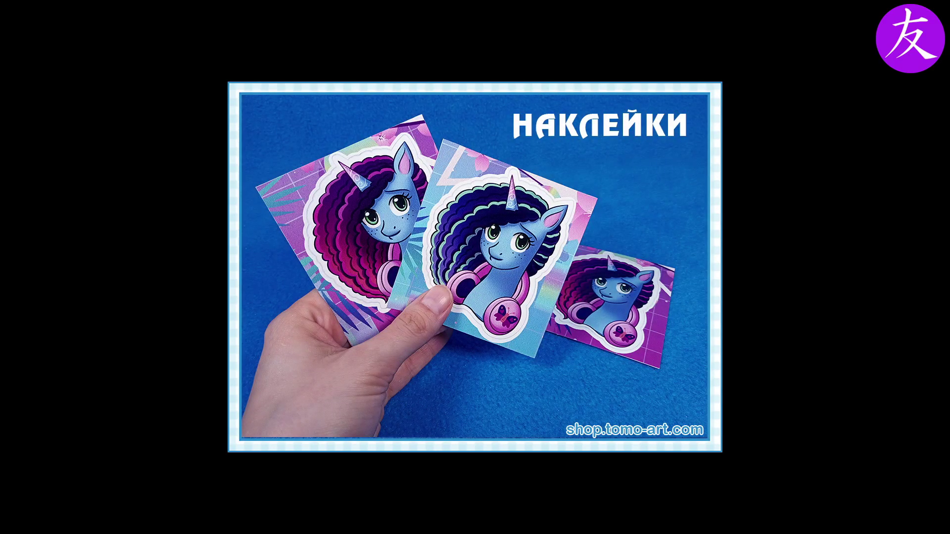
{"action": "key", "text": "Right"}
{"action": "key", "text": "Right"}
{"action": "key", "text": "Right"}
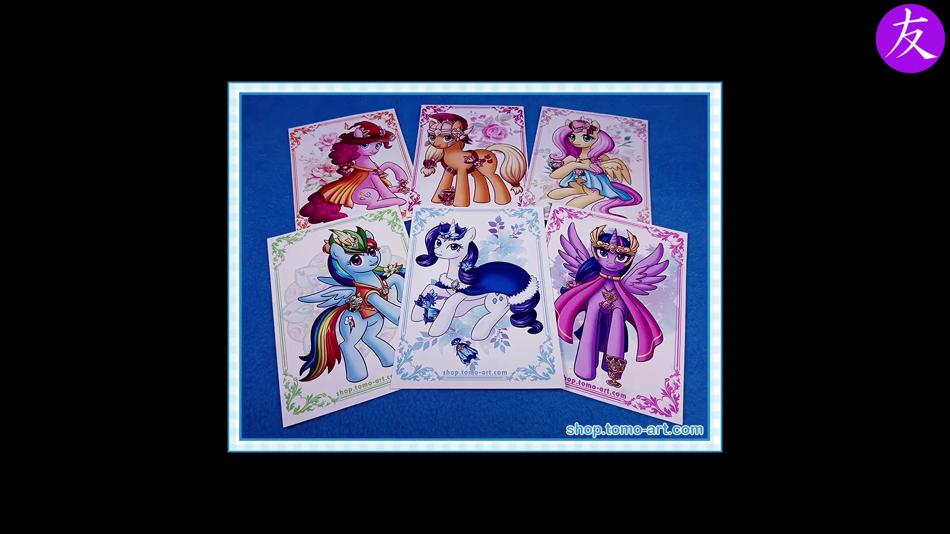
{"action": "key", "text": "Right"}
{"action": "key", "text": "Escape"}
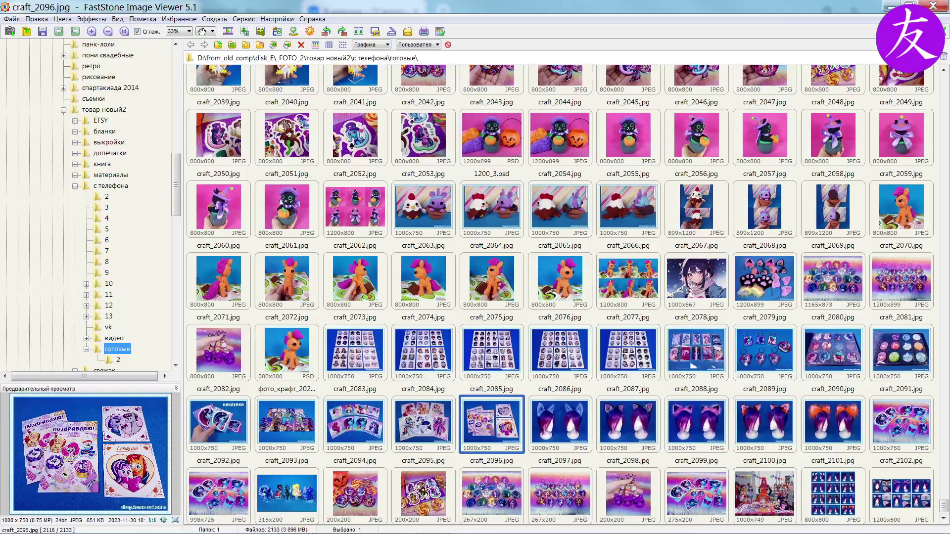
- Review the finished cat-ear headband photos full screen, up to craft_2100.jpg
{"action": "key", "text": "Right"}
{"action": "key", "text": "Return"}
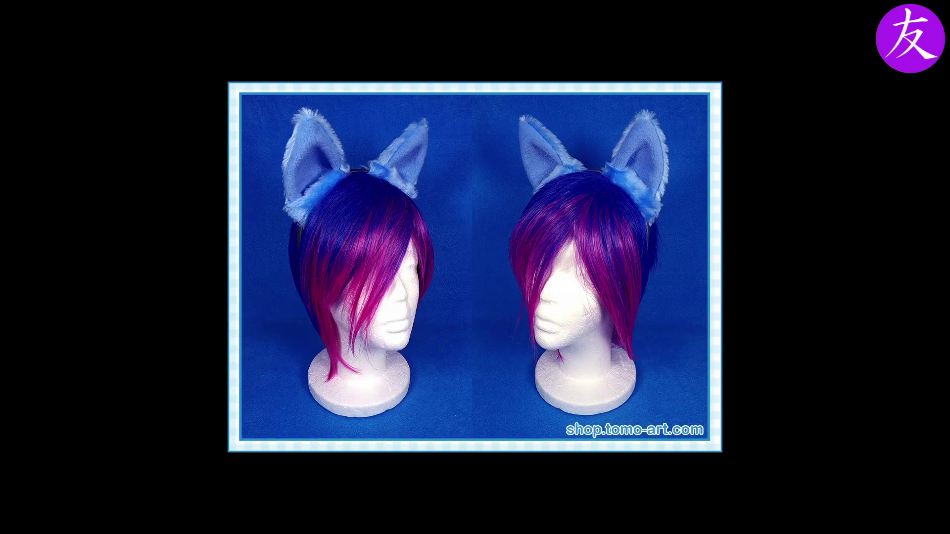
{"action": "key", "text": "Right"}
{"action": "key", "text": "Right"}
{"action": "key", "text": "Right"}
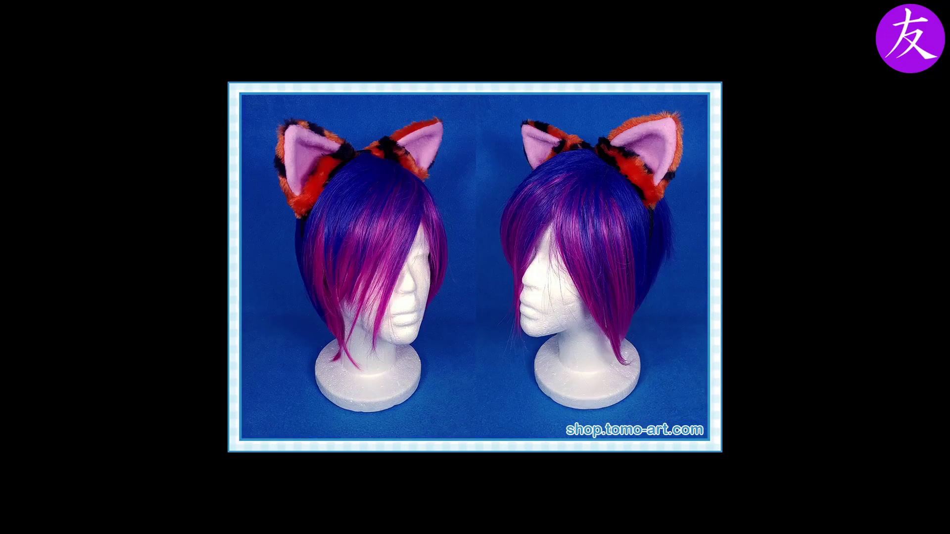
{"action": "key", "text": "Escape"}
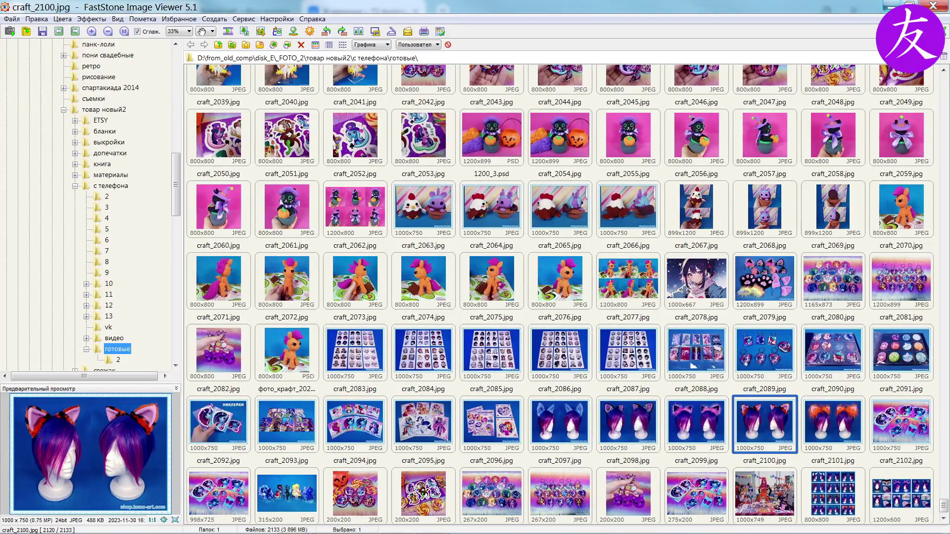
- Switch to the browser and look through the product photos in the VK album "В наличии"
{"action": "left_click", "coordinate": [890, 6]}
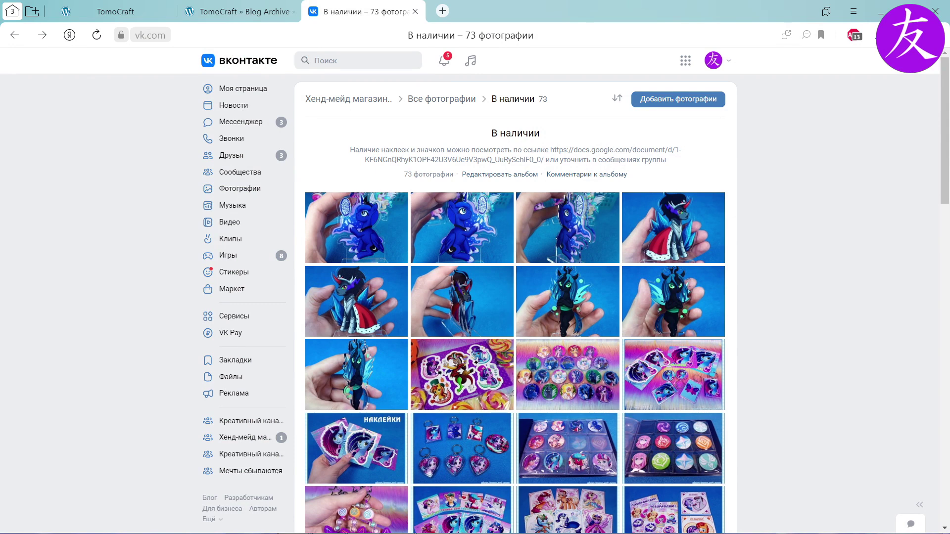
{"action": "scroll", "coordinate": [514, 304], "scroll_direction": "down", "scroll_amount": 3}
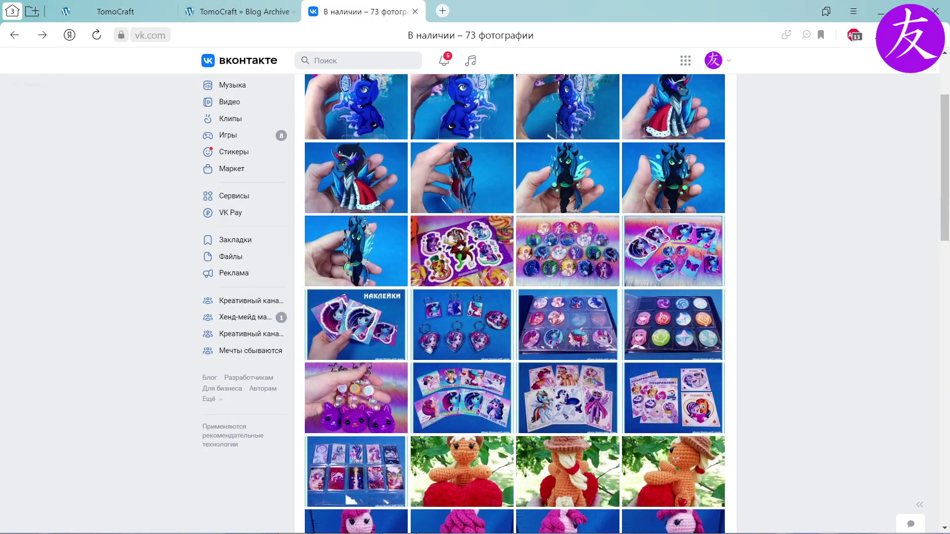
{"action": "scroll", "coordinate": [515, 304], "scroll_direction": "down", "scroll_amount": 10}
{"action": "scroll", "coordinate": [514, 304], "scroll_direction": "down", "scroll_amount": 5}
{"action": "scroll", "coordinate": [515, 304], "scroll_direction": "up", "scroll_amount": 10}
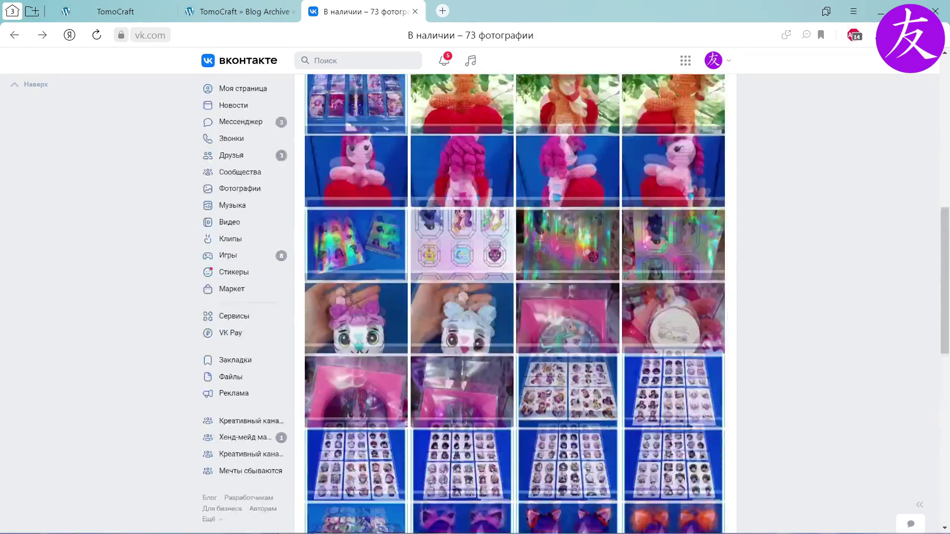
{"action": "scroll", "coordinate": [515, 304], "scroll_direction": "up", "scroll_amount": 10}
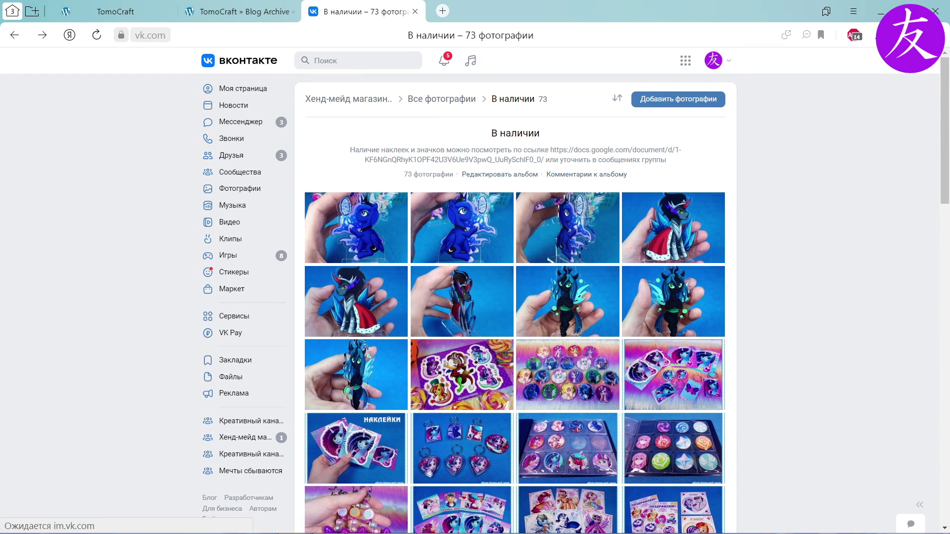
- Open the VK community "Хенд-мейд магазин TomoCraft" and look through its latest product posts
{"action": "left_click", "coordinate": [245, 437]}
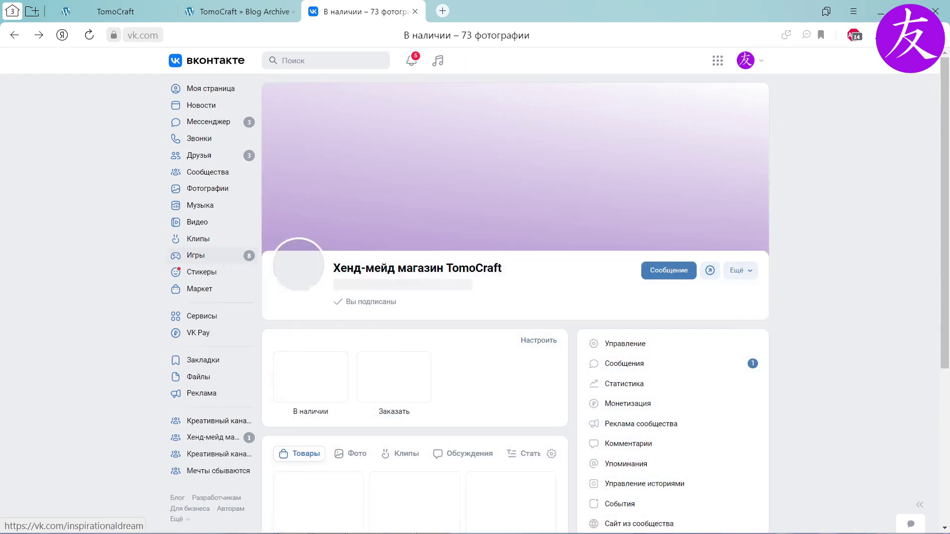
{"action": "scroll", "coordinate": [247, 437], "scroll_direction": "down", "scroll_amount": 6}
{"action": "scroll", "coordinate": [415, 297], "scroll_direction": "down", "scroll_amount": 5}
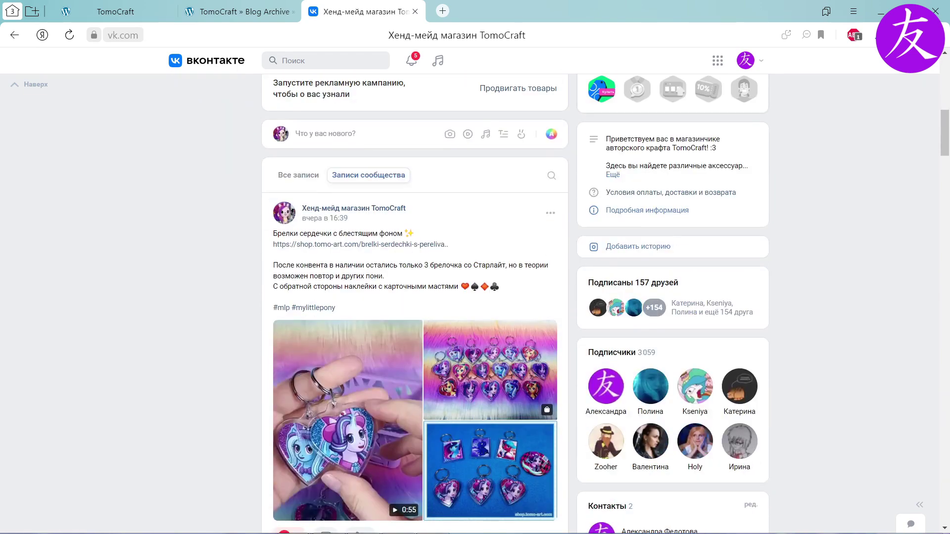
{"action": "scroll", "coordinate": [414, 297], "scroll_direction": "down", "scroll_amount": 4}
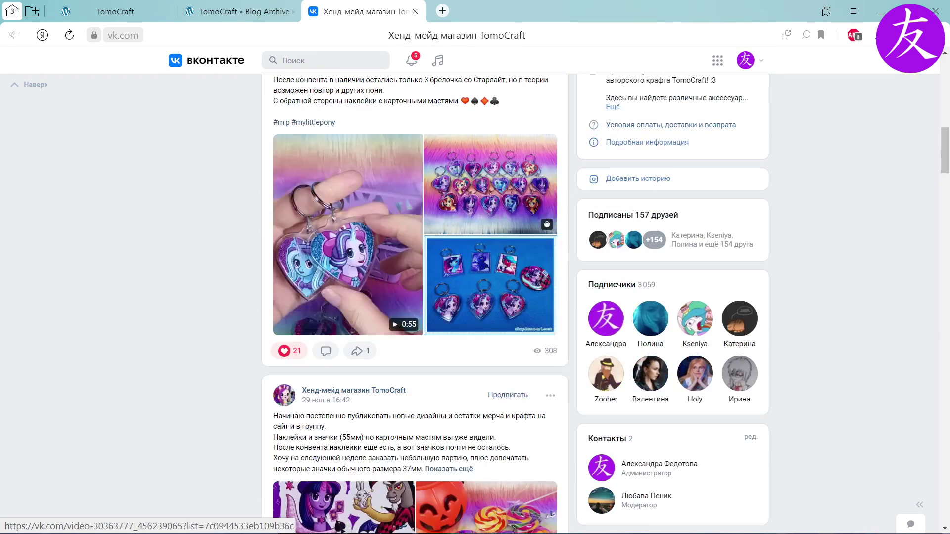
{"action": "scroll", "coordinate": [414, 297], "scroll_direction": "down", "scroll_amount": 3}
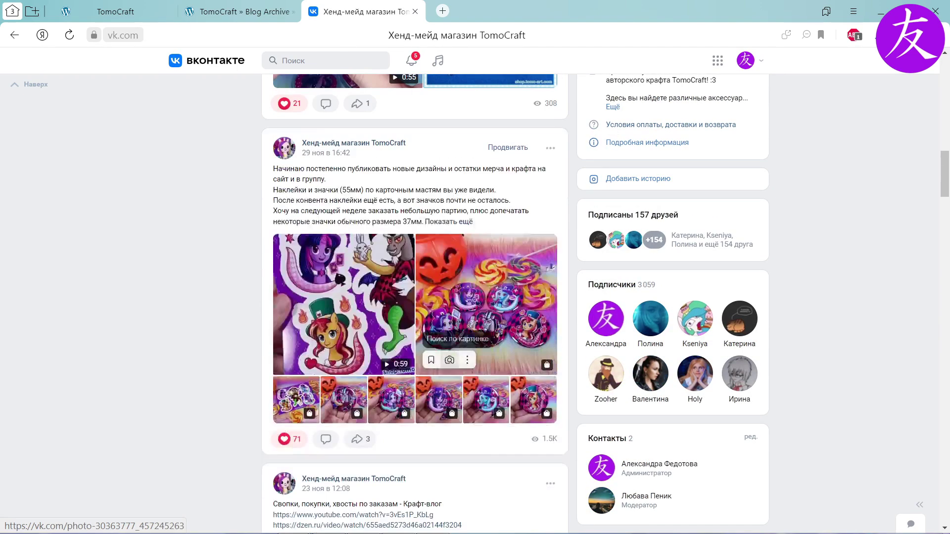
{"action": "scroll", "coordinate": [414, 297], "scroll_direction": "up", "scroll_amount": 3}
- View the TomoCraft shop site's home page, then look through the products on its "Наличие" page
{"action": "left_click", "coordinate": [116, 12]}
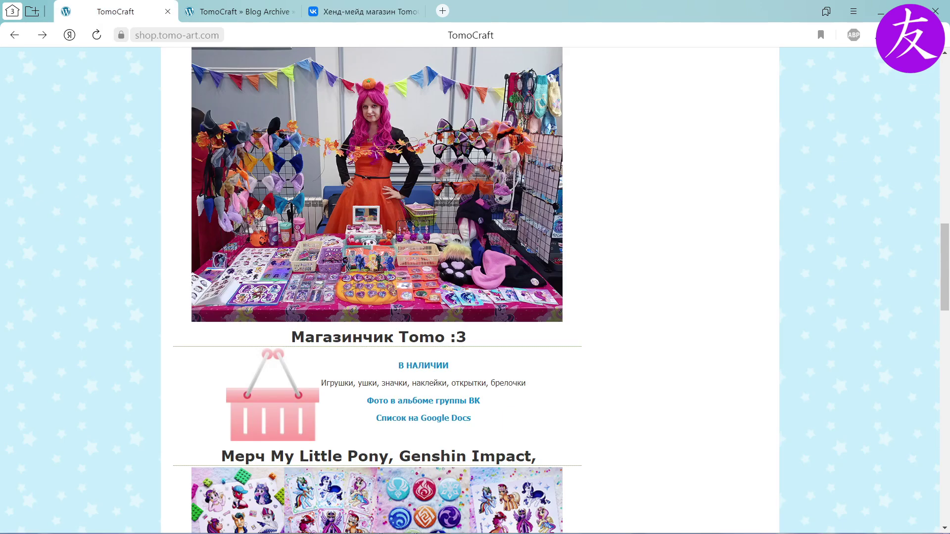
{"action": "scroll", "coordinate": [469, 297], "scroll_direction": "up", "scroll_amount": 20}
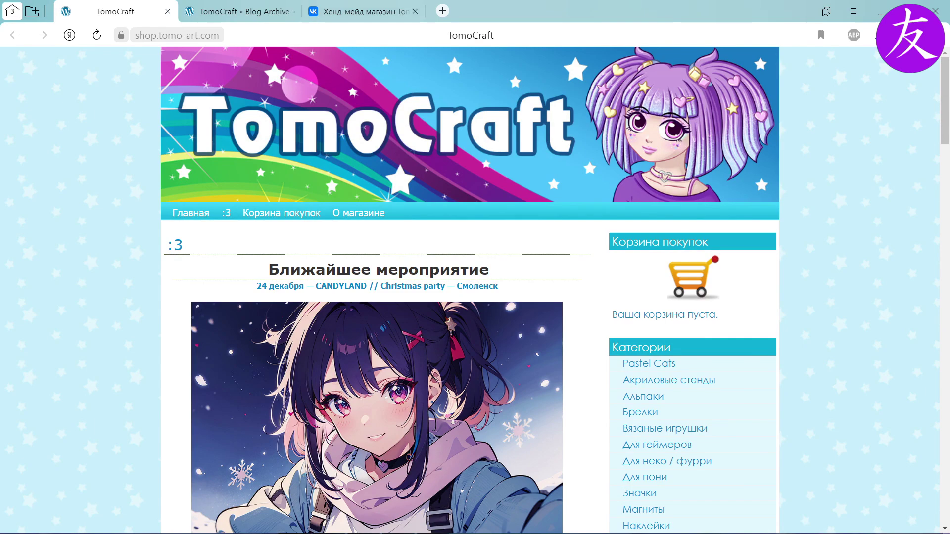
{"action": "key", "text": "ctrl+Tab"}
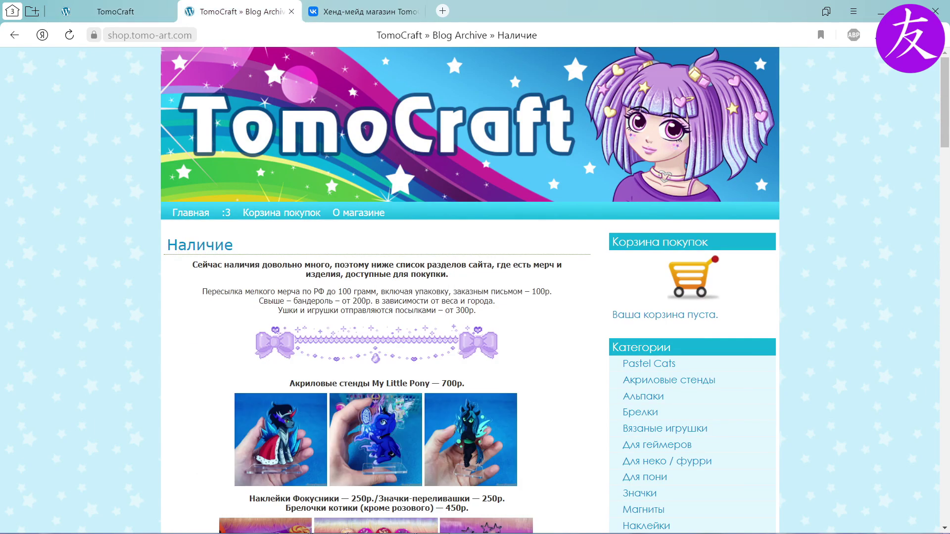
{"action": "scroll", "coordinate": [470, 296], "scroll_direction": "down", "scroll_amount": 5}
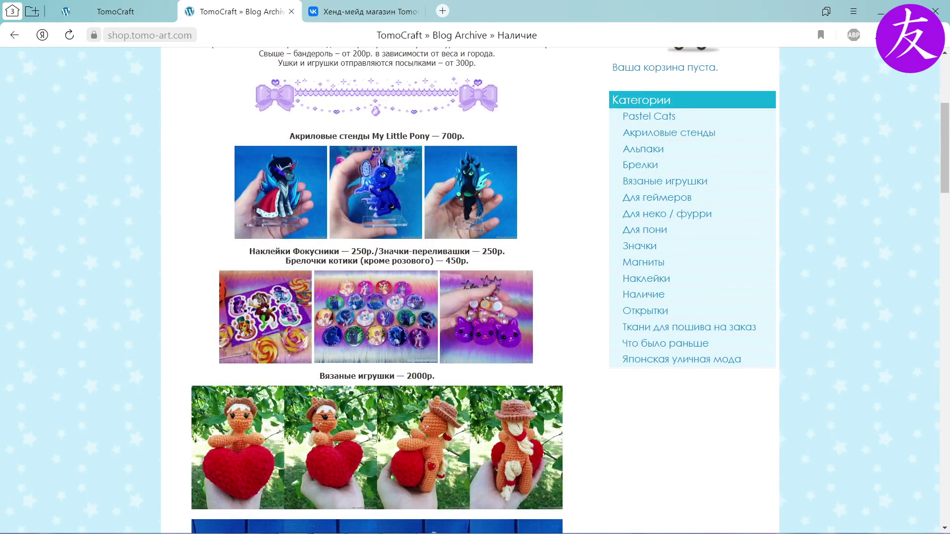